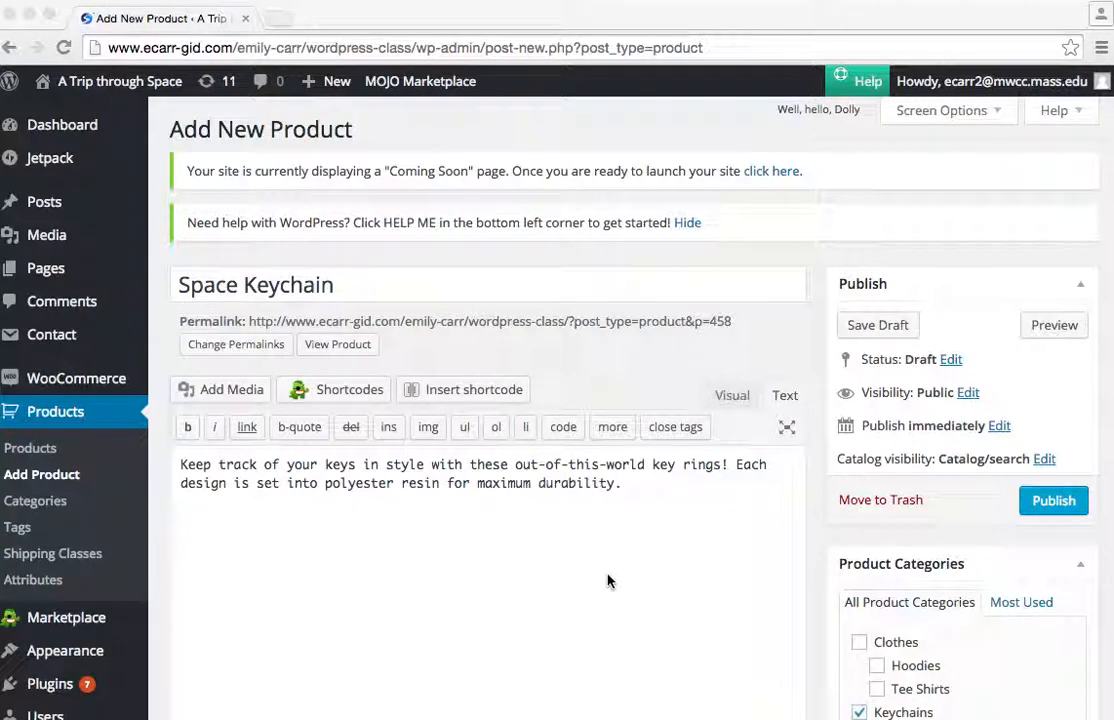
click(594, 630)
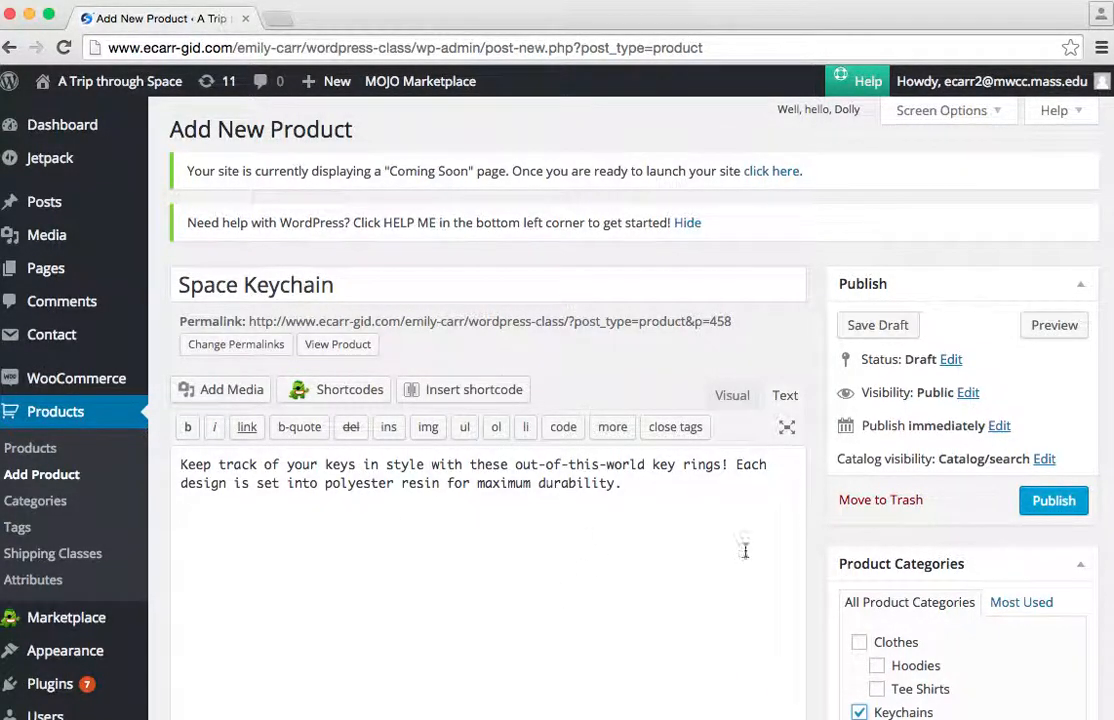
mouse_move(330, 84)
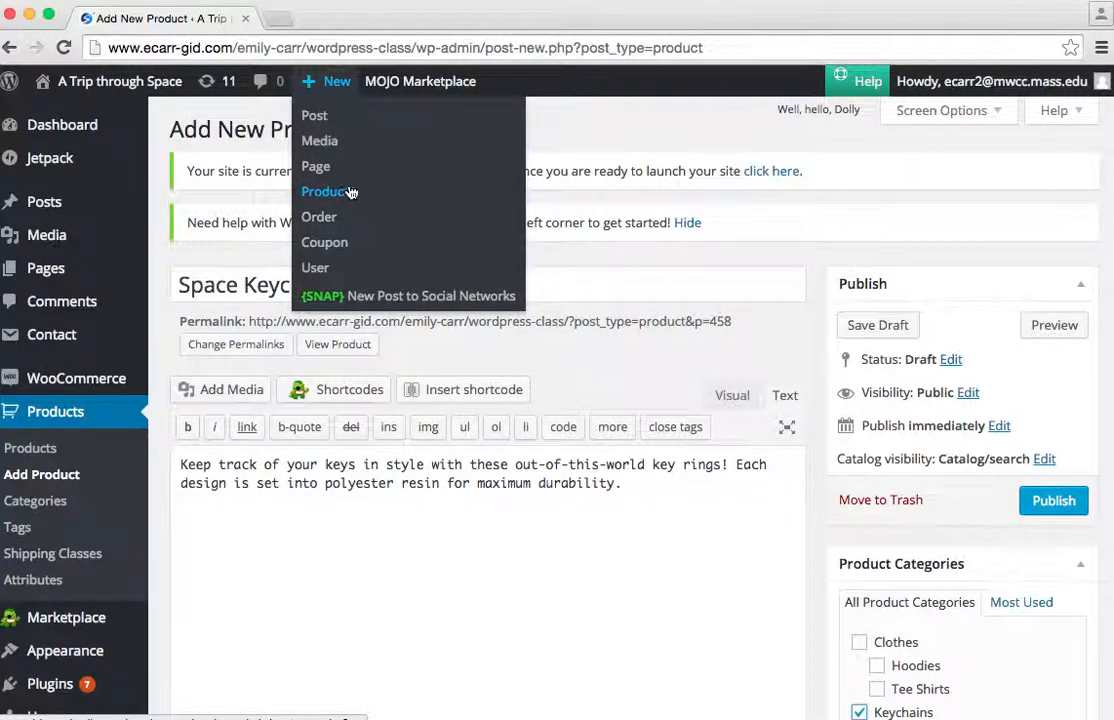
Add a new product category named Pants with Clothes as its parent category.
scroll(686, 586, down, 3)
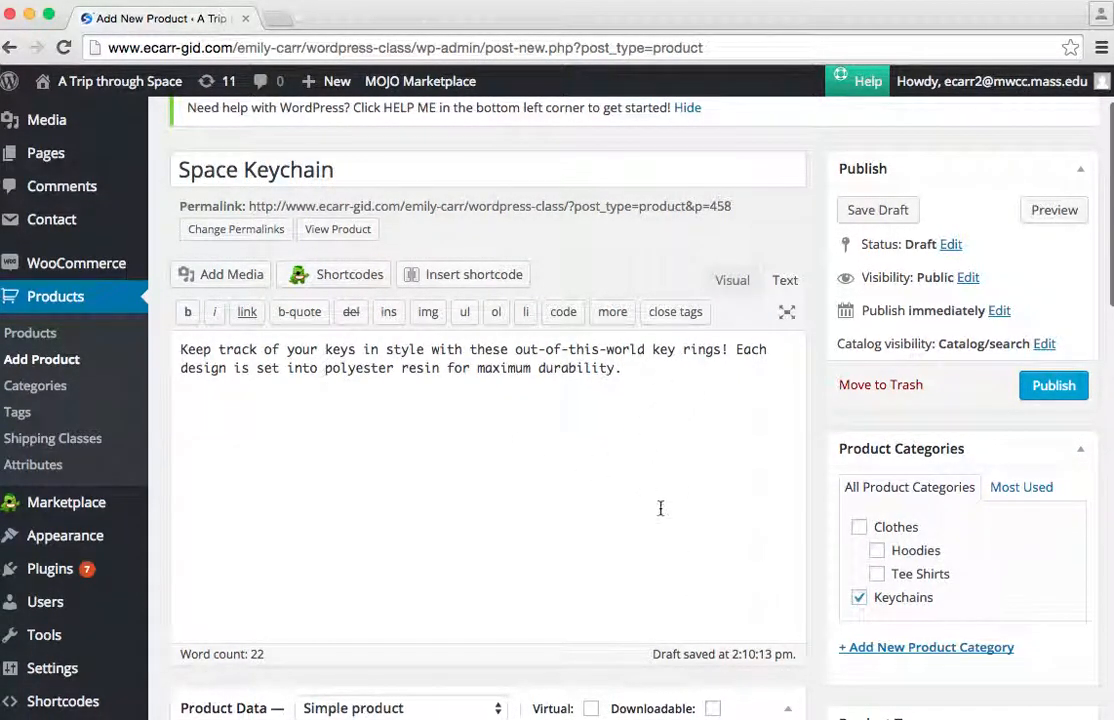
scroll(1005, 577, down, 3)
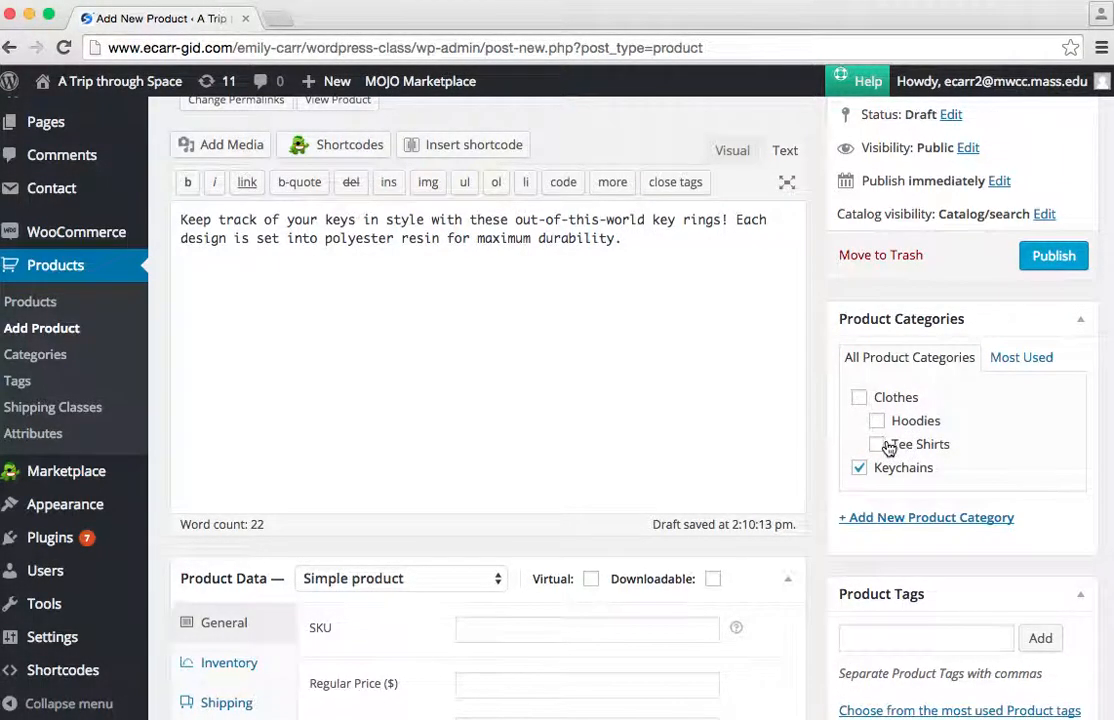
click(895, 521)
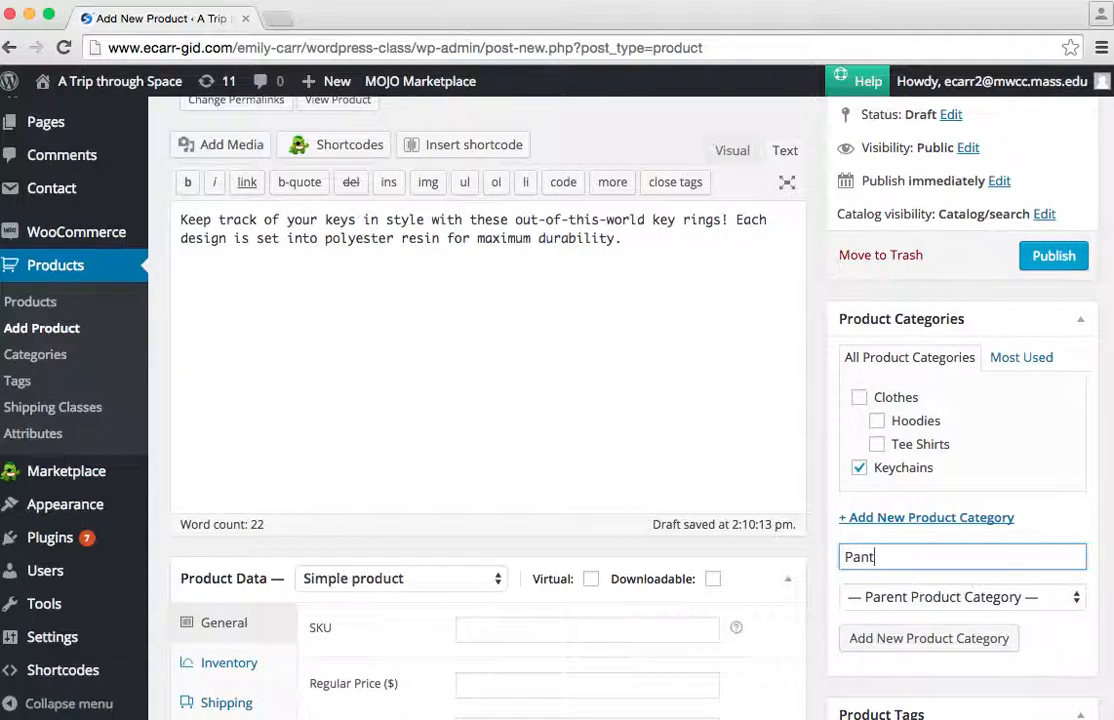
click(878, 596)
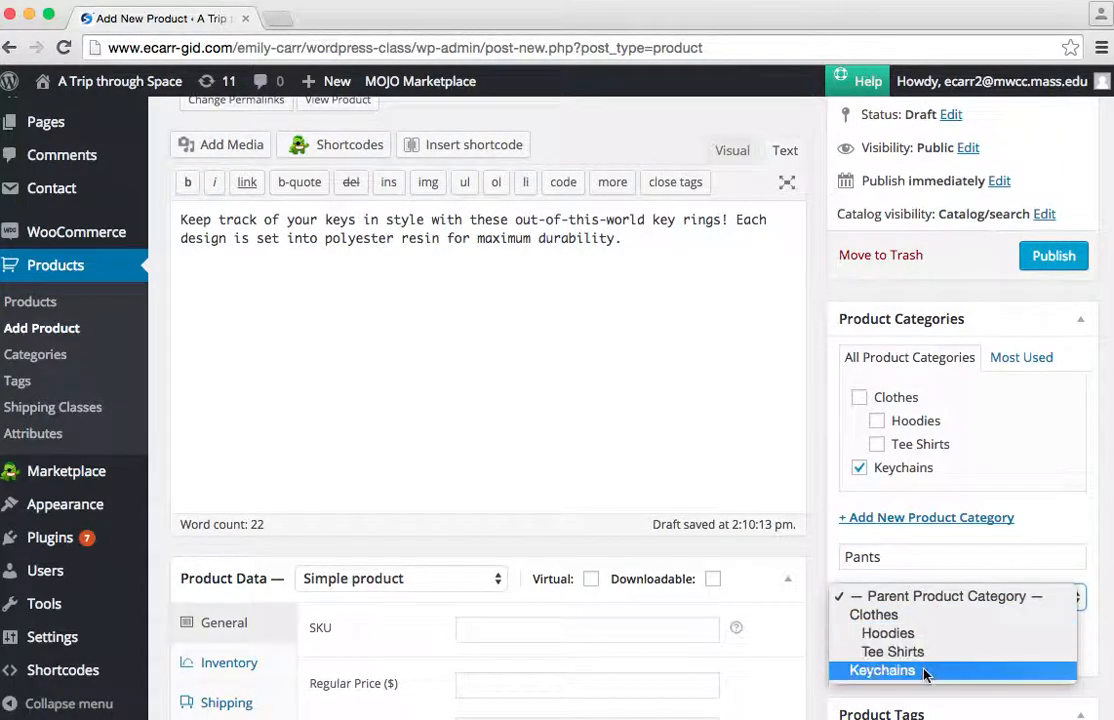
click(921, 618)
click(908, 643)
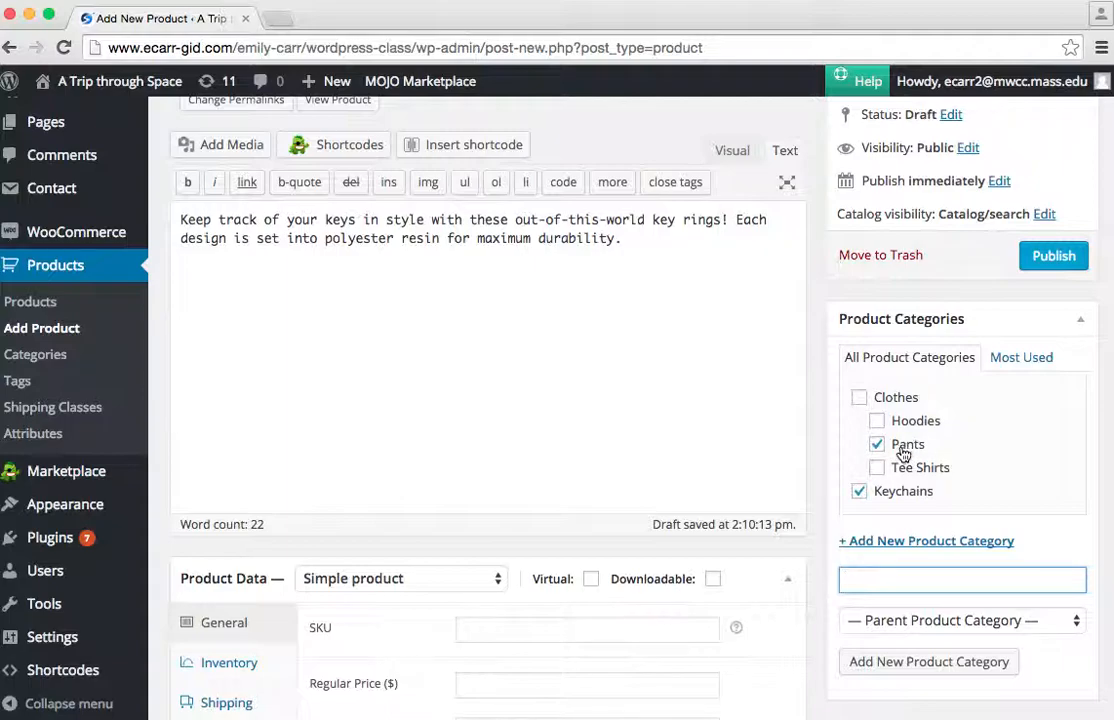
Deselect the Pants category and leave only Keychains assigned to the product.
click(859, 397)
click(878, 444)
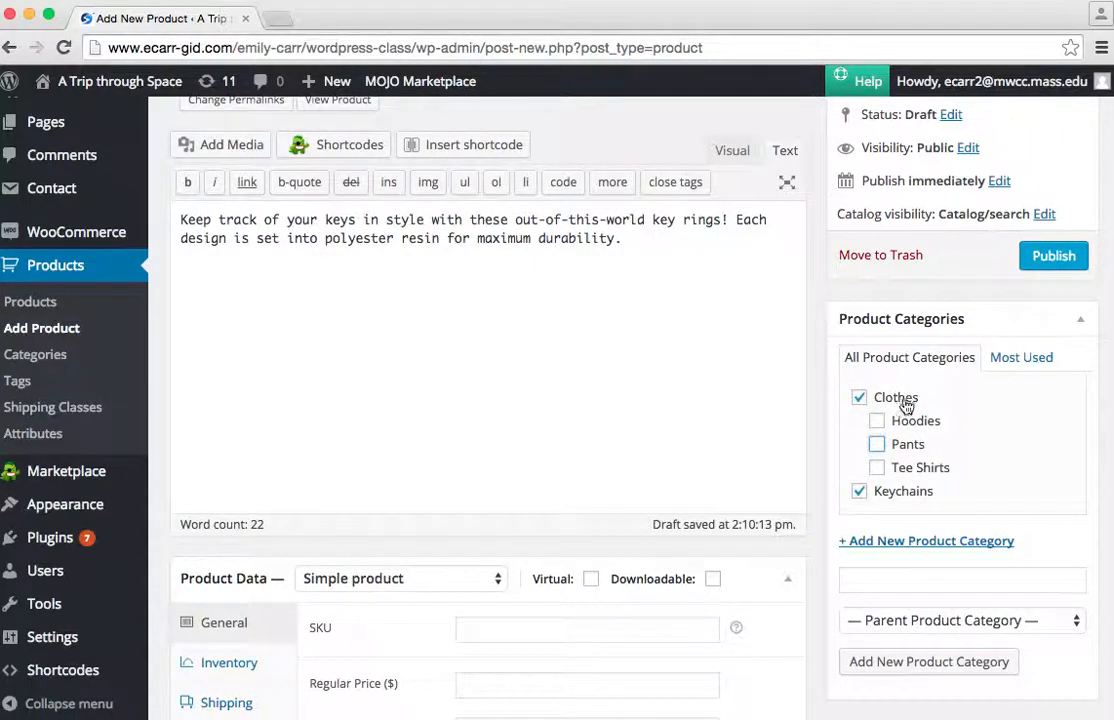
click(859, 398)
scroll(644, 490, down, 5)
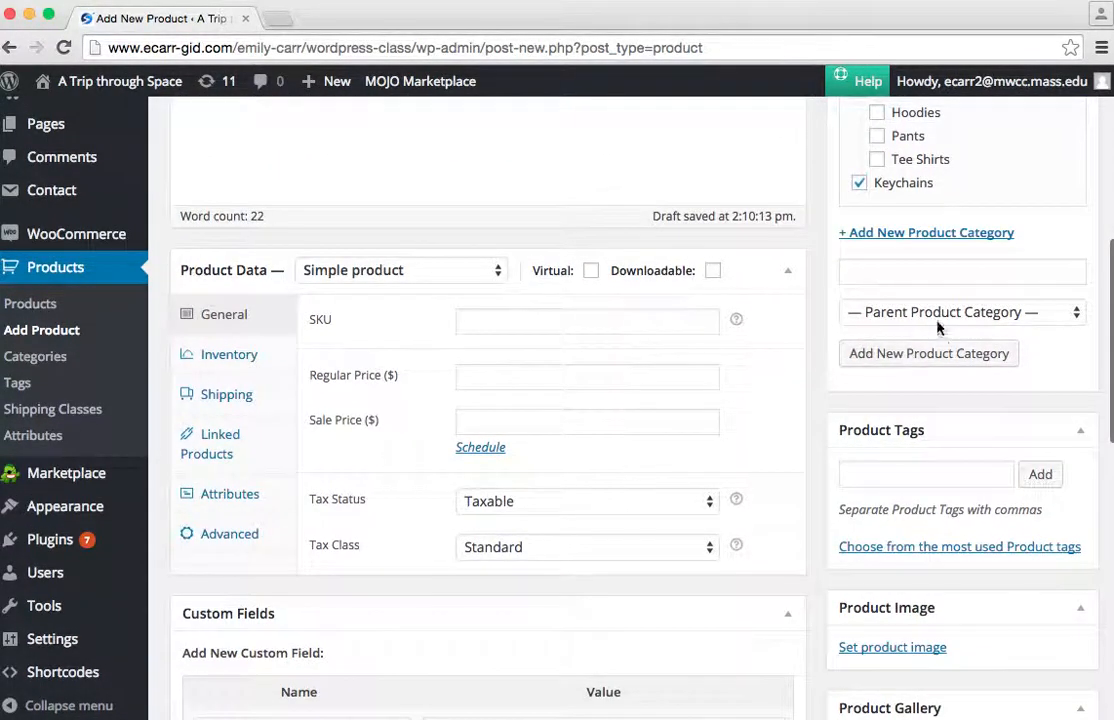
scroll(910, 224, up, 2)
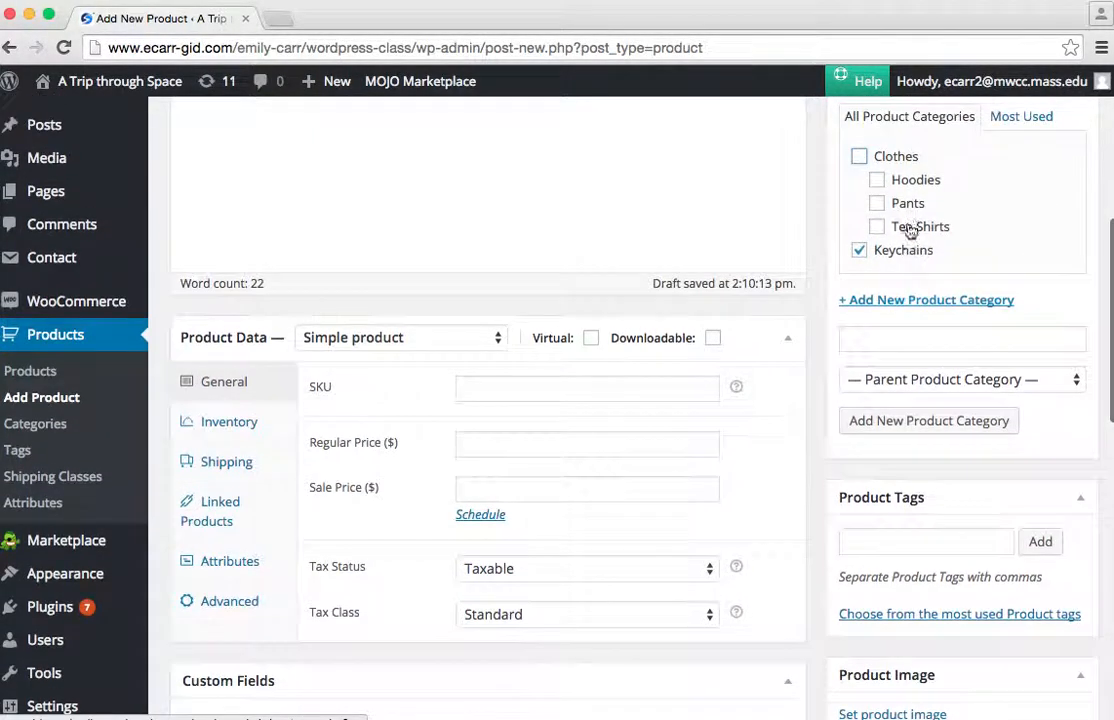
click(921, 380)
click(891, 380)
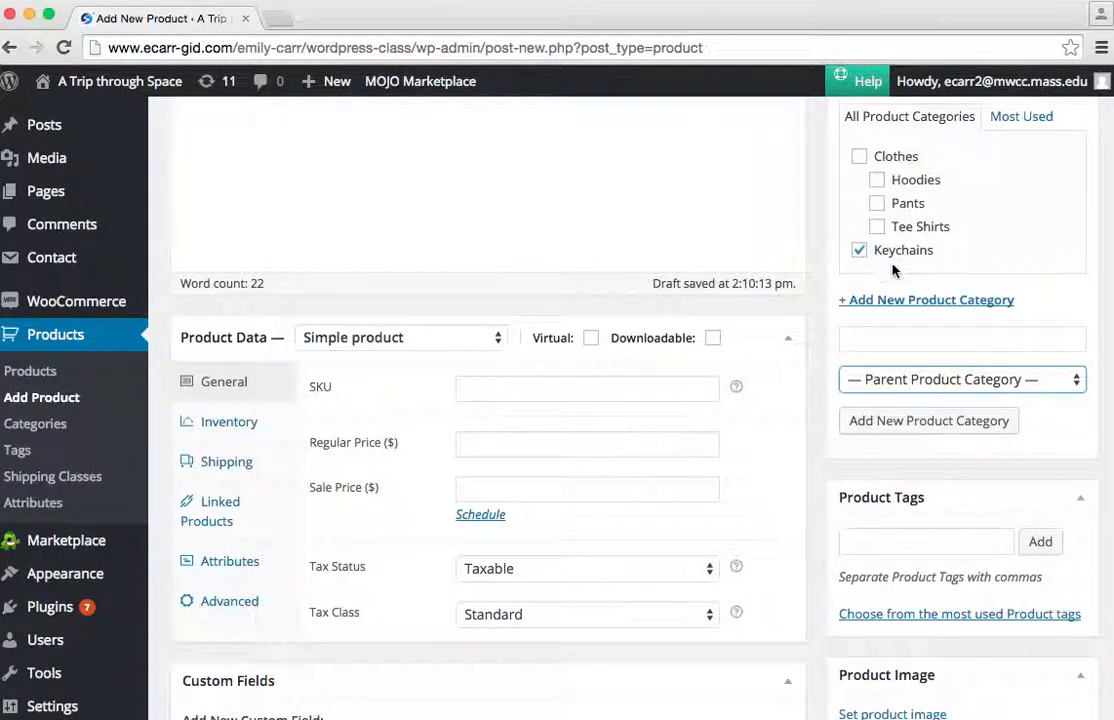
Set the product image to the media library picture of the keychain with the dark blue round design.
scroll(903, 542, down, 5)
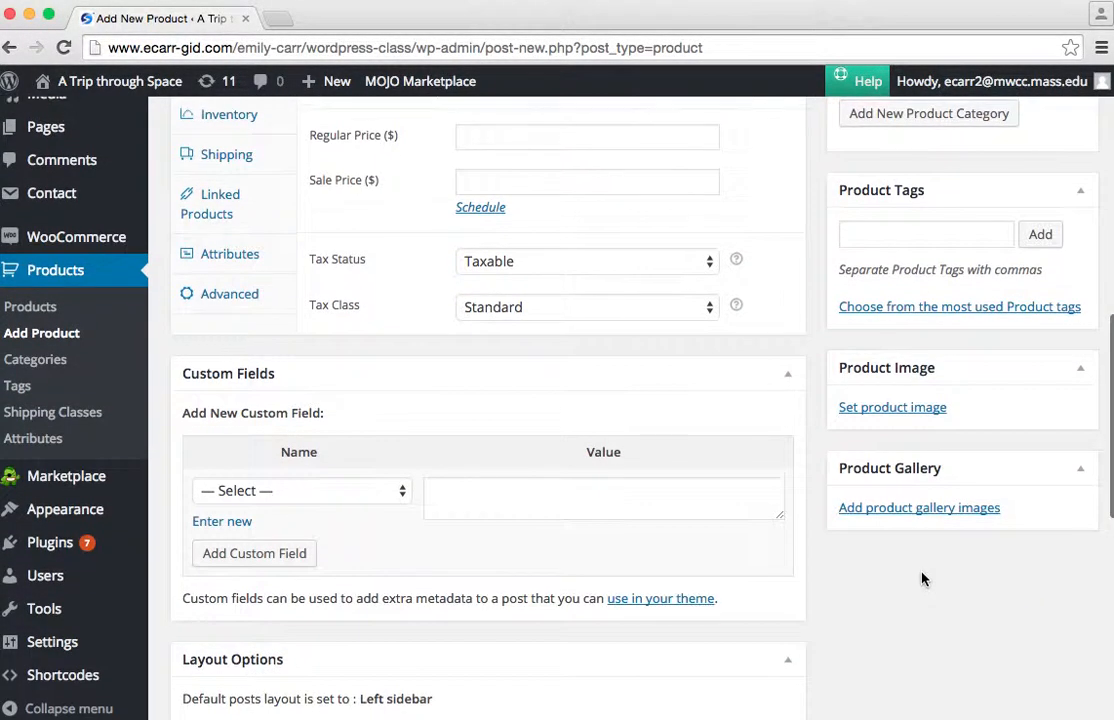
click(893, 407)
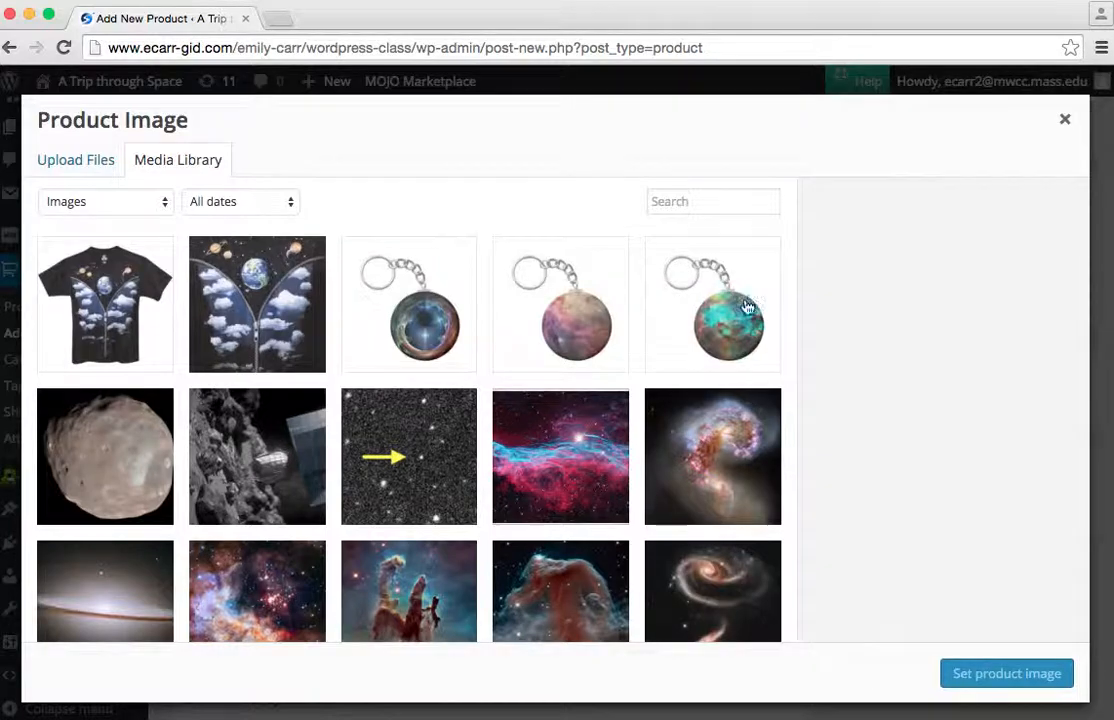
click(395, 268)
click(960, 672)
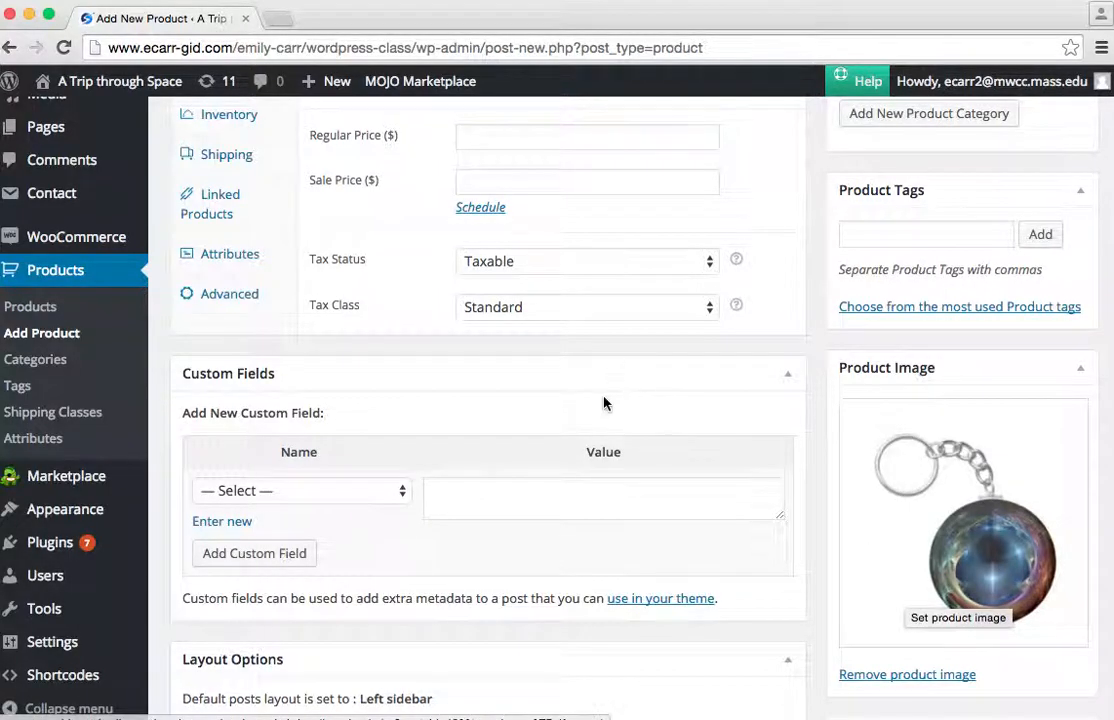
Set the product's regular price to 8.99 and its SKU to keys.
scroll(603, 403, up, 5)
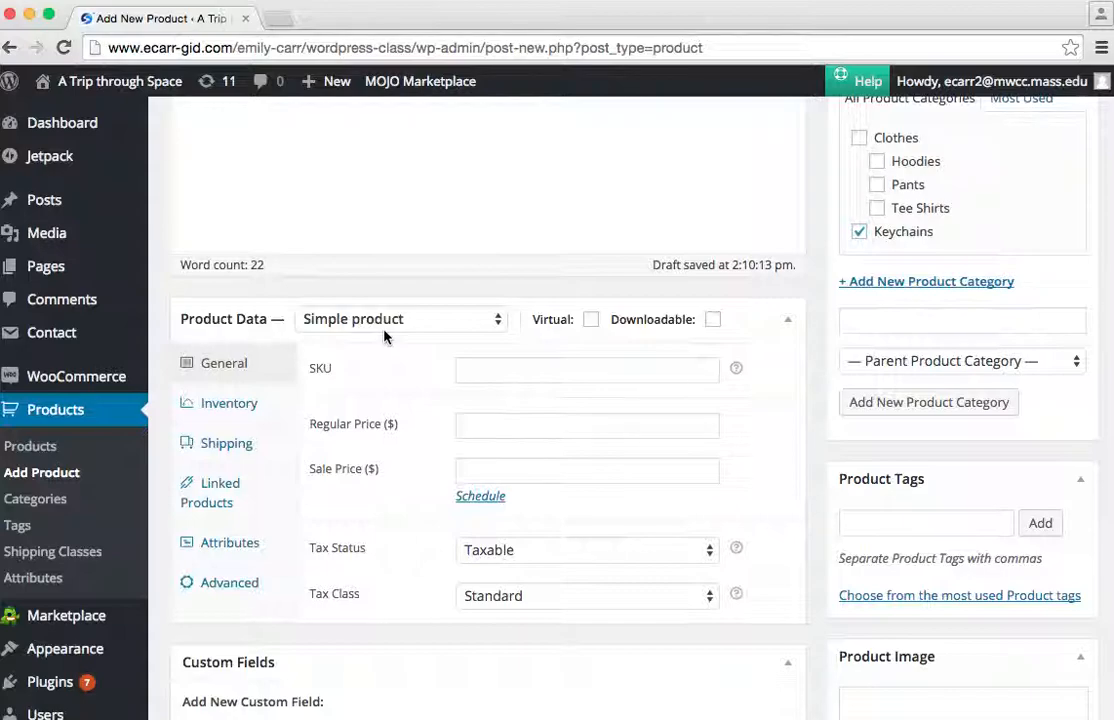
click(493, 371)
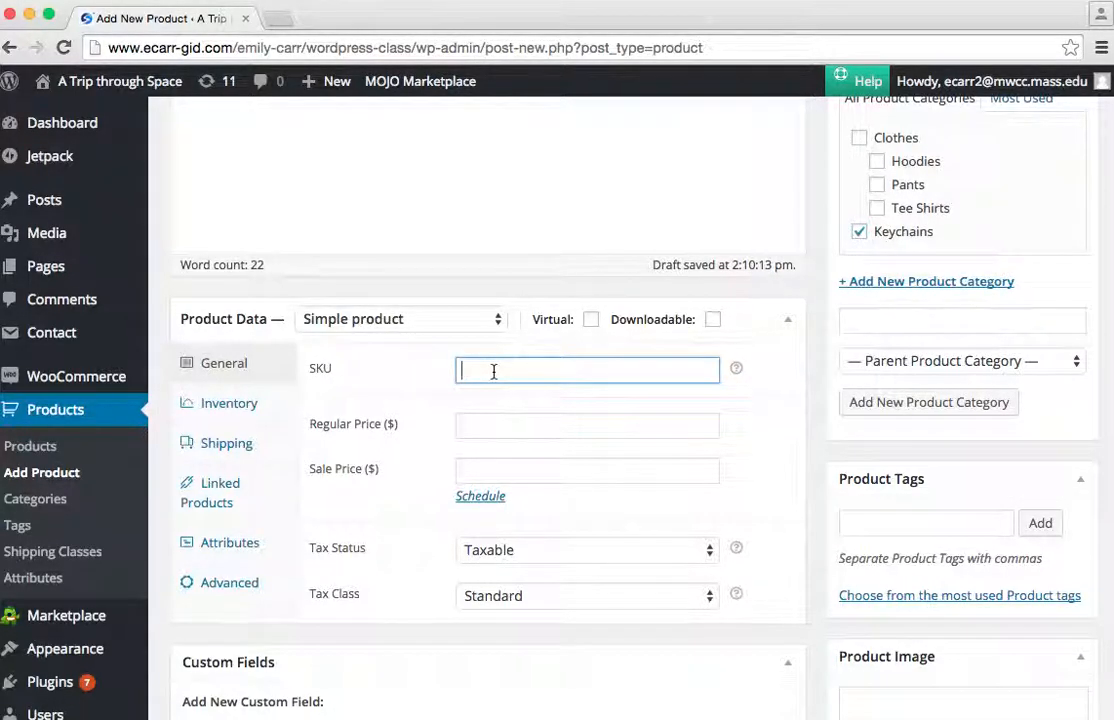
click(498, 430)
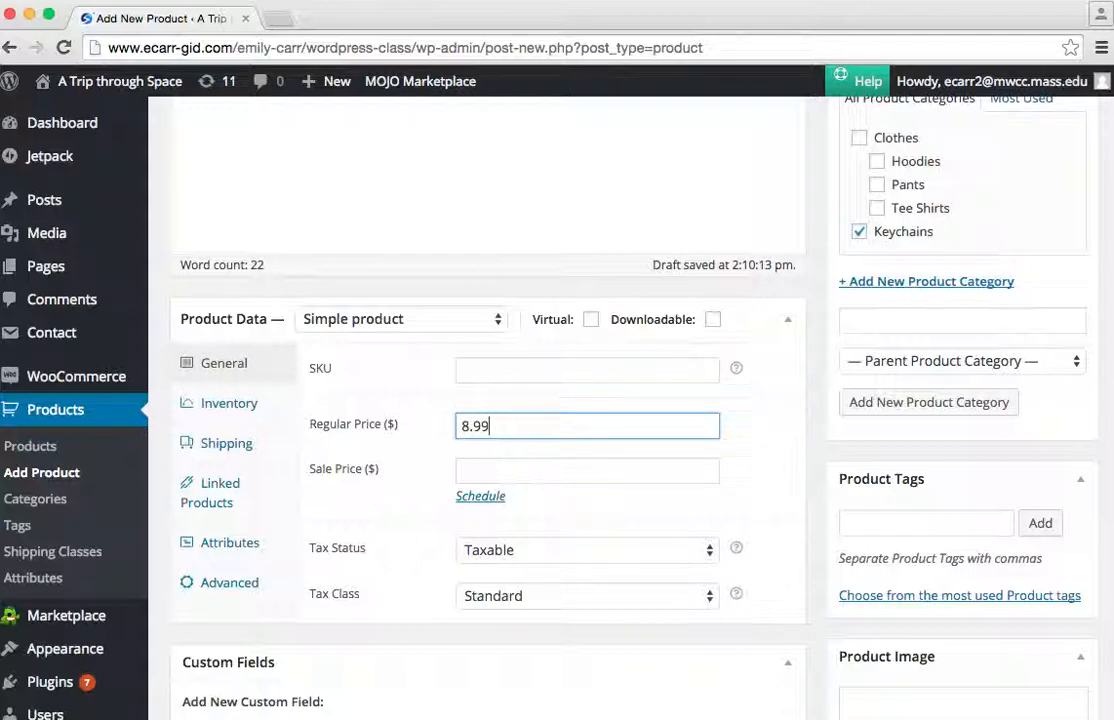
click(554, 377)
text(keys)
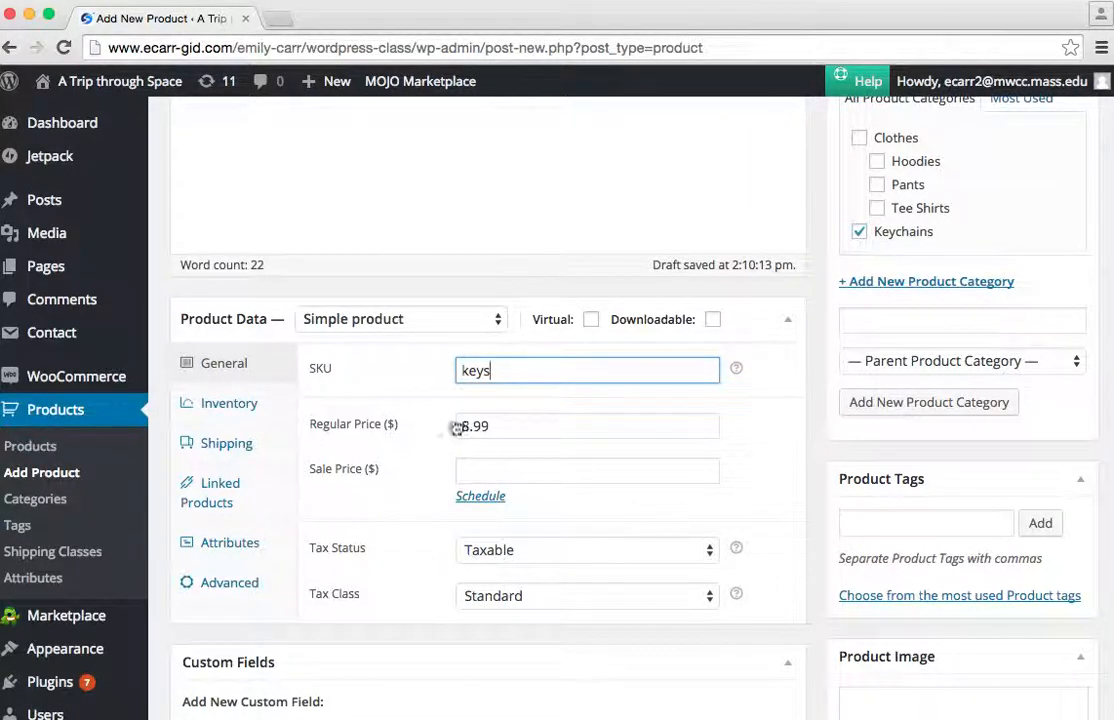
scroll(617, 241, up, 3)
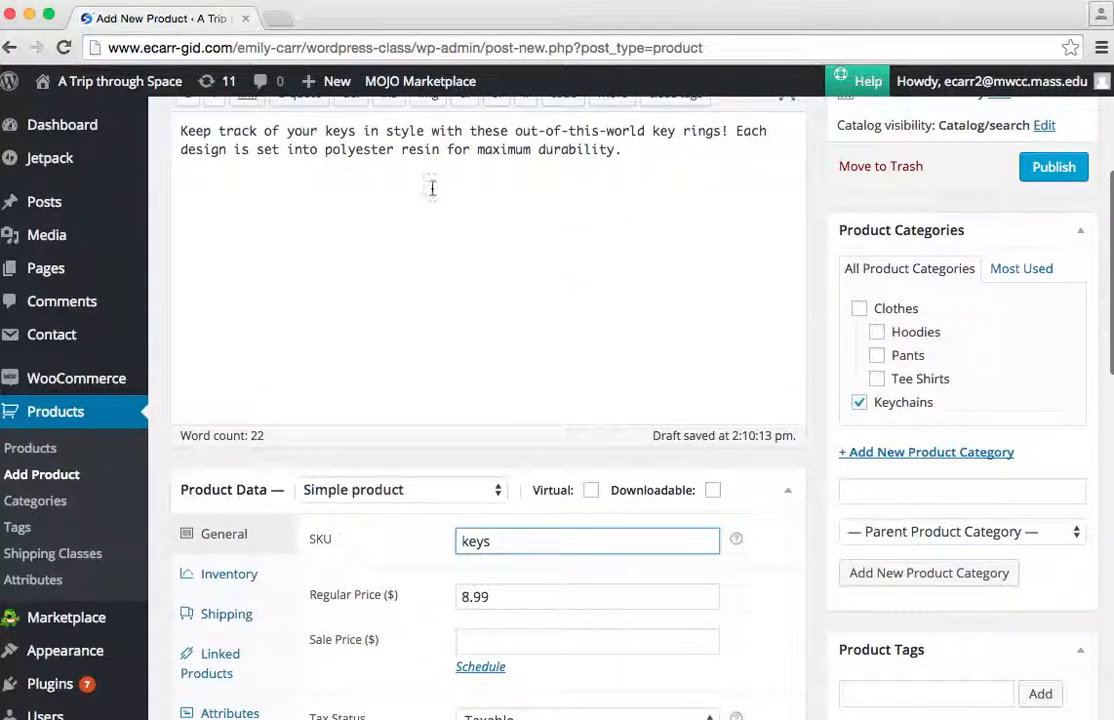
scroll(512, 500, down, 4)
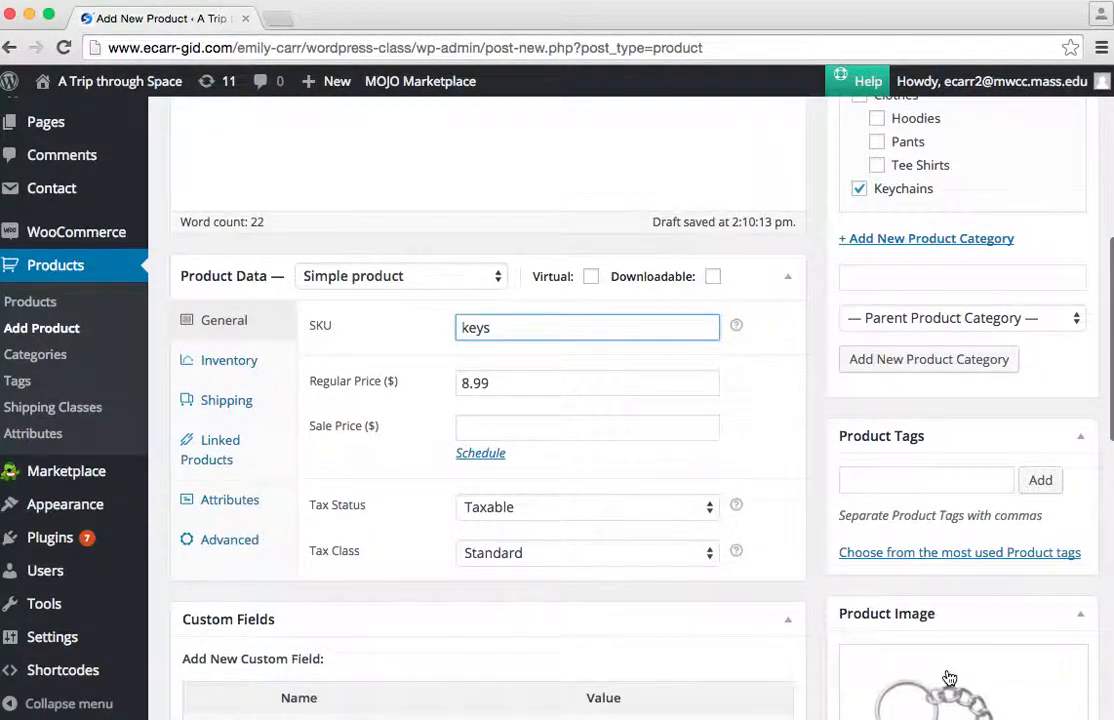
scroll(910, 600, down, 3)
scroll(916, 580, up, 4)
scroll(916, 580, up, 2)
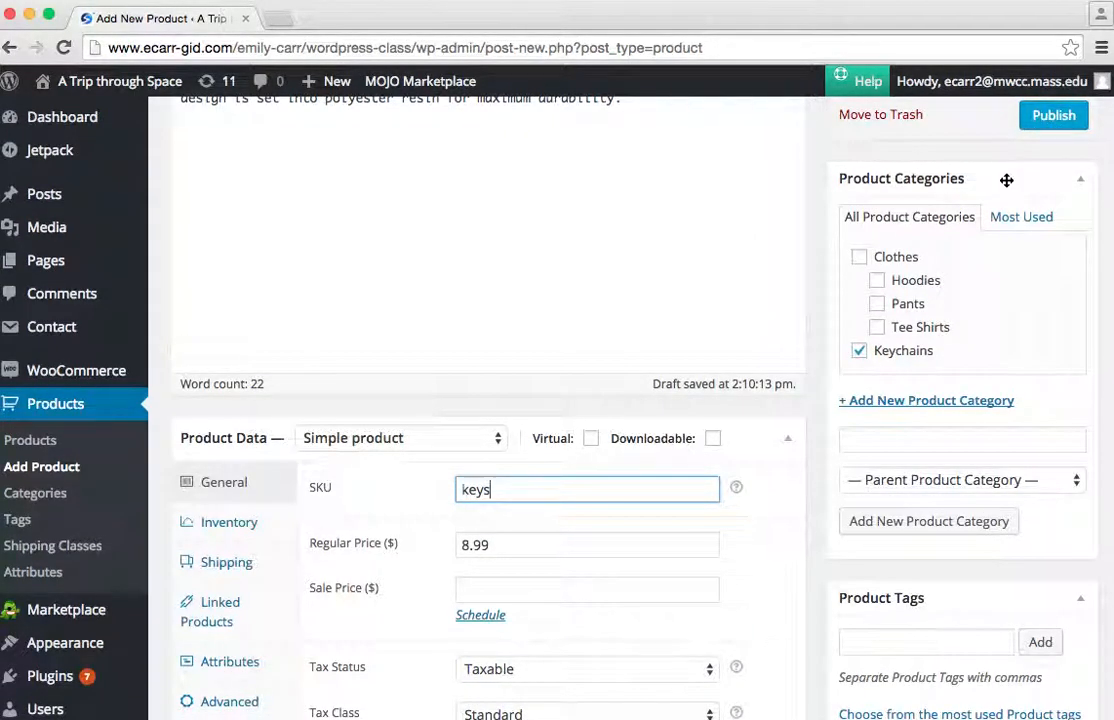
scroll(1007, 179, up, 3)
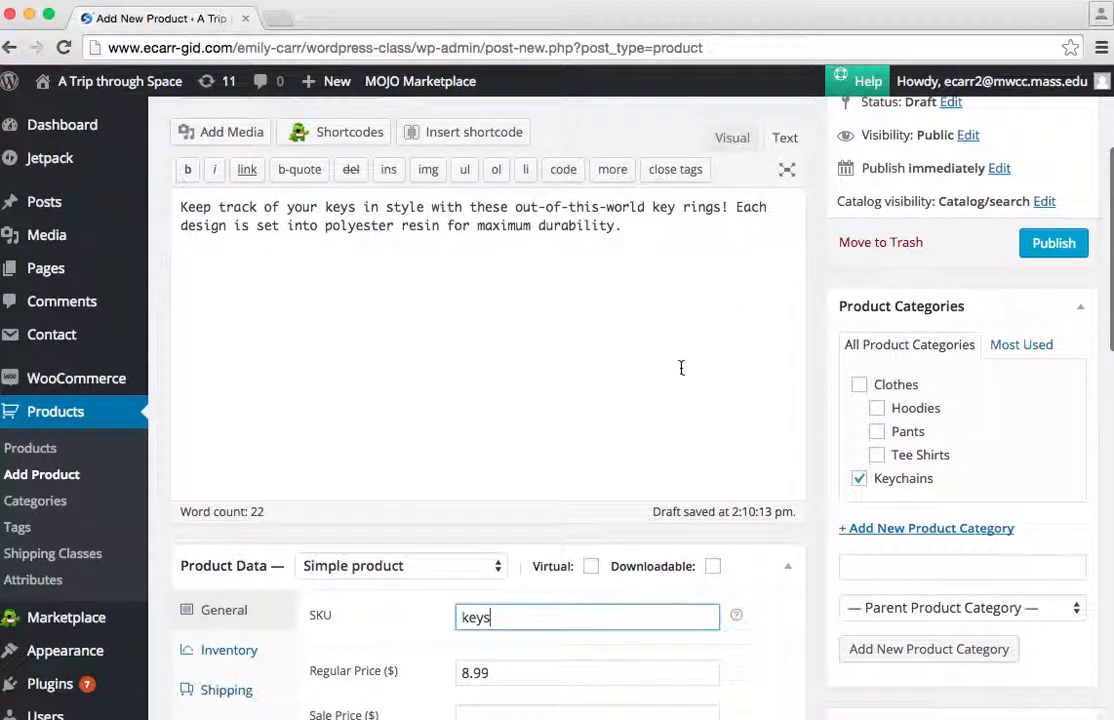
Change the product type to Variable product.
scroll(681, 368, down, 7)
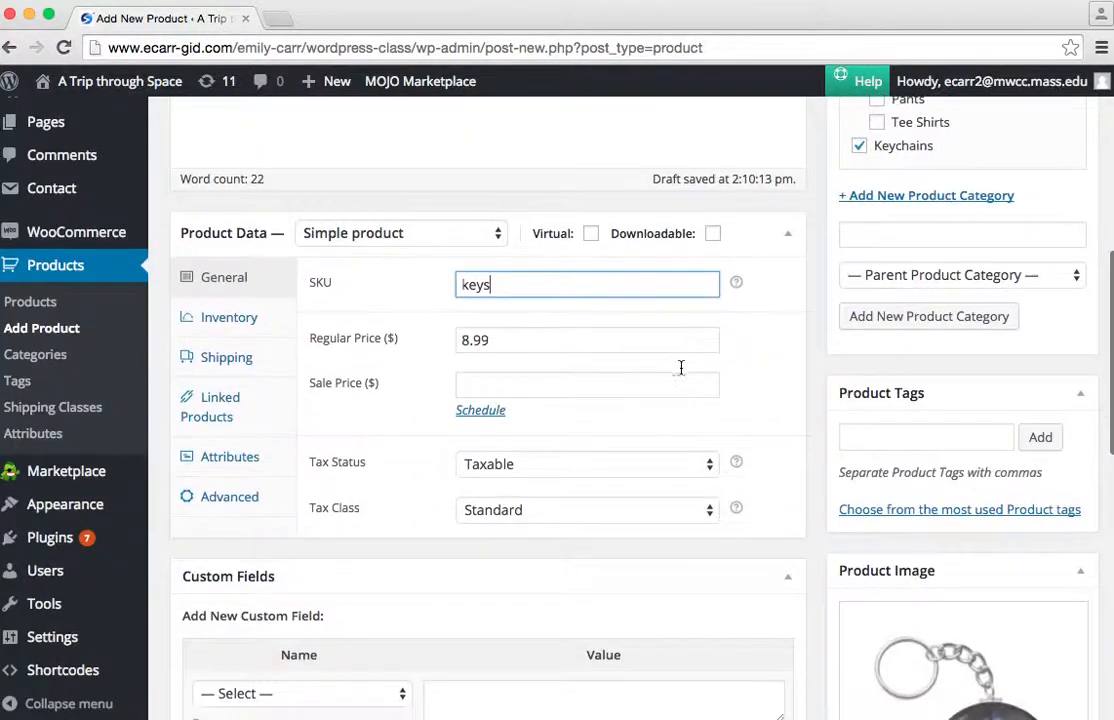
click(482, 236)
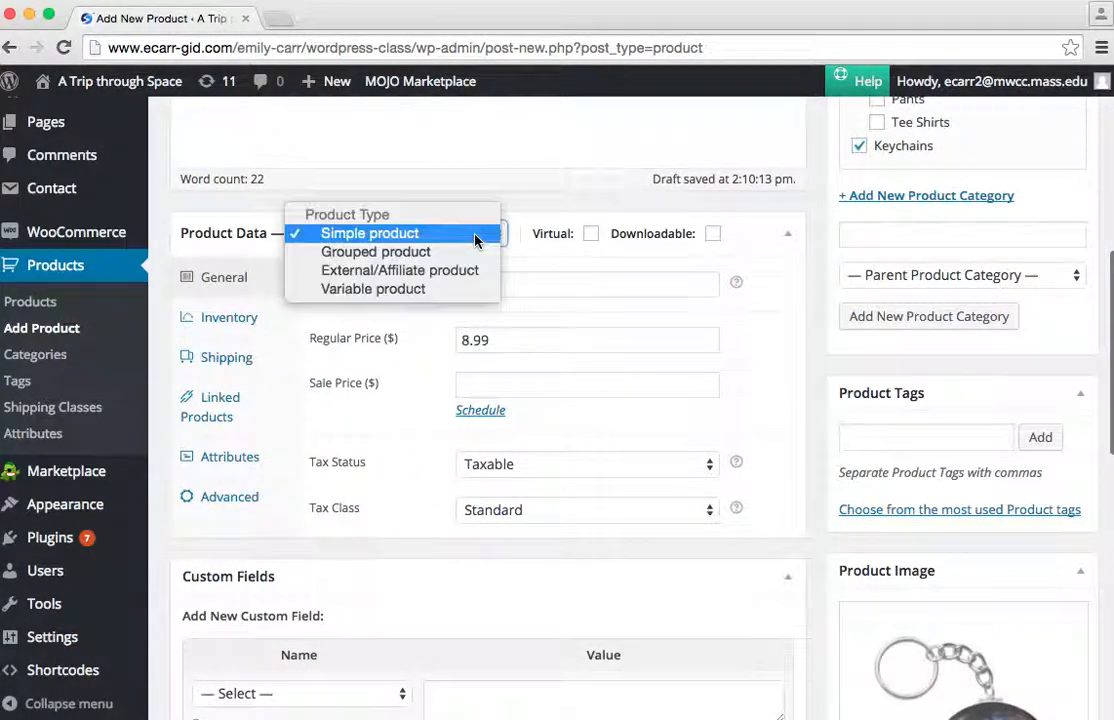
click(476, 290)
click(398, 240)
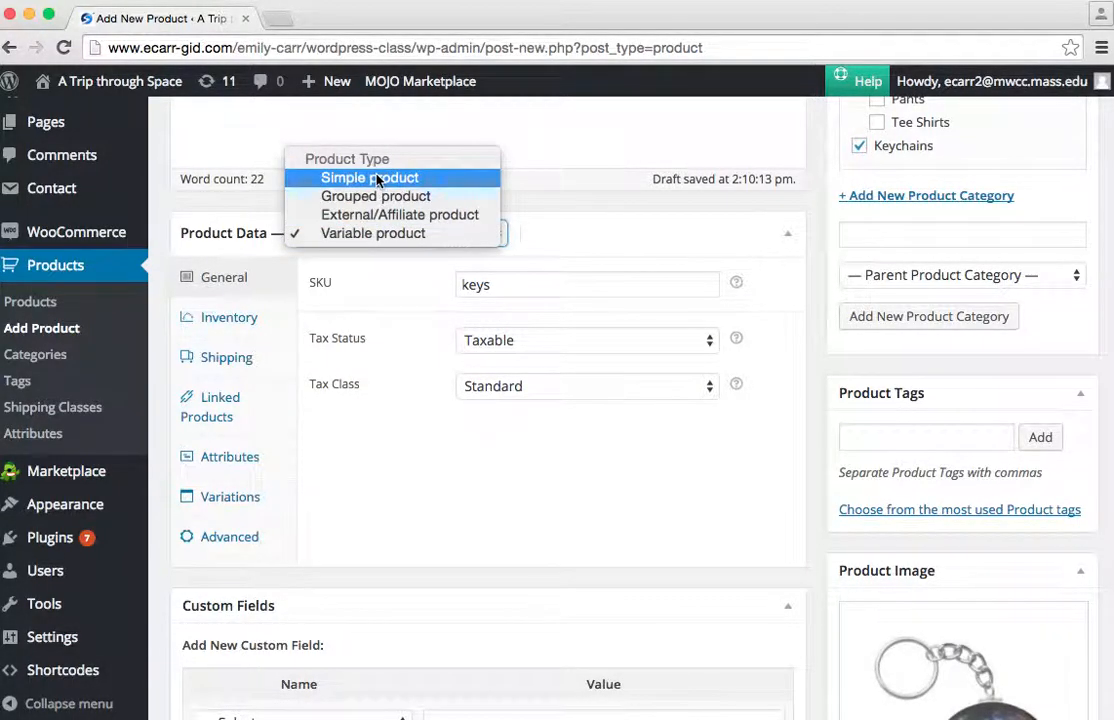
click(389, 240)
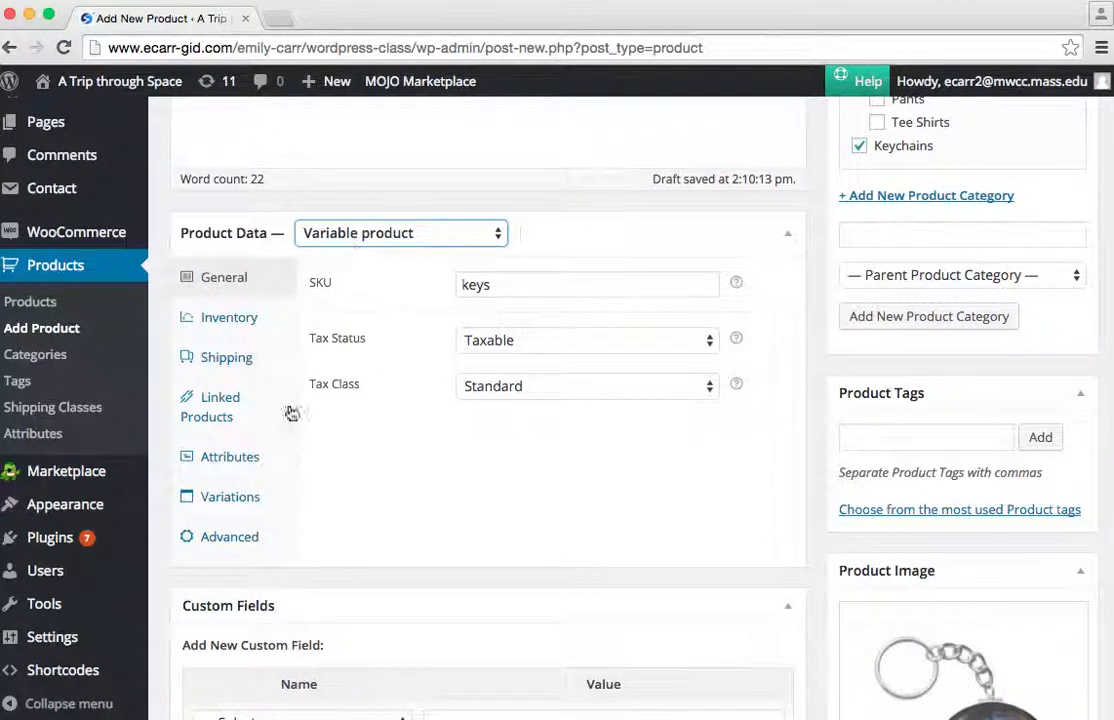
Add a custom product attribute to the keychain and name it Design.
click(251, 510)
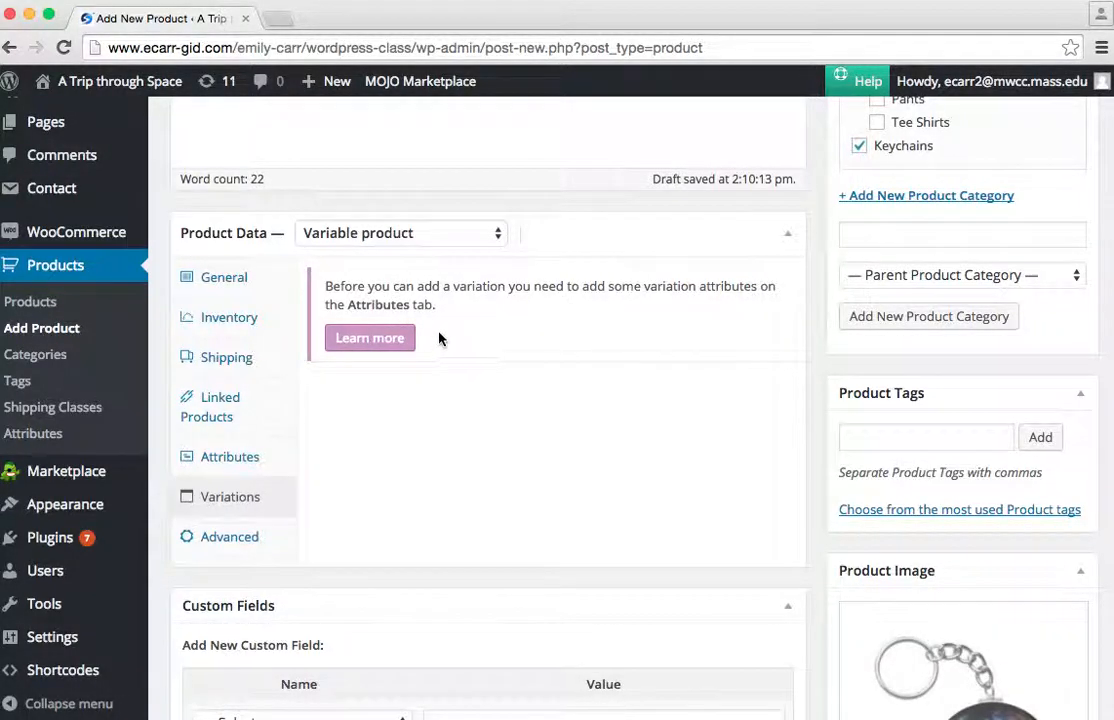
click(256, 455)
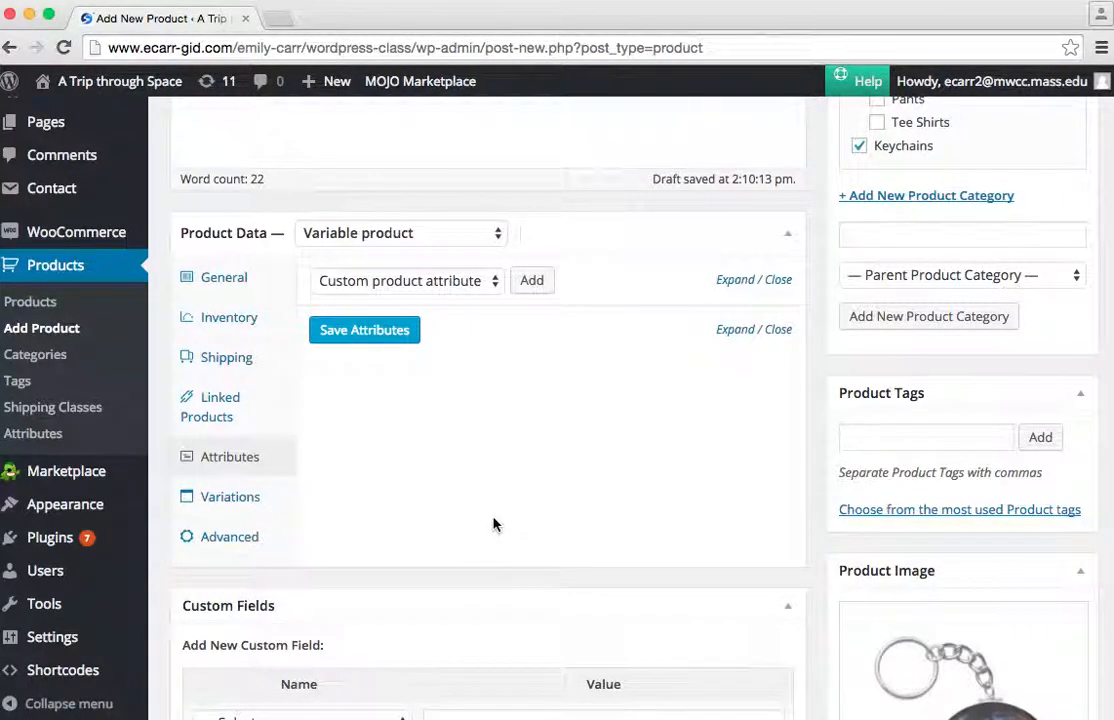
click(530, 282)
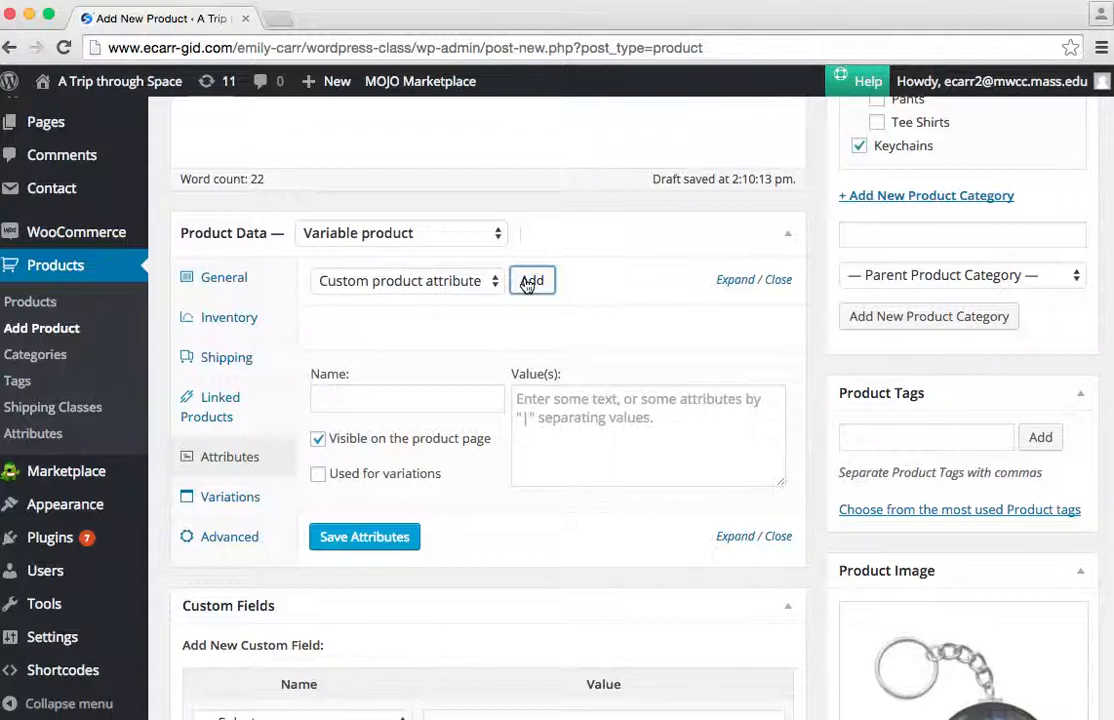
click(381, 400)
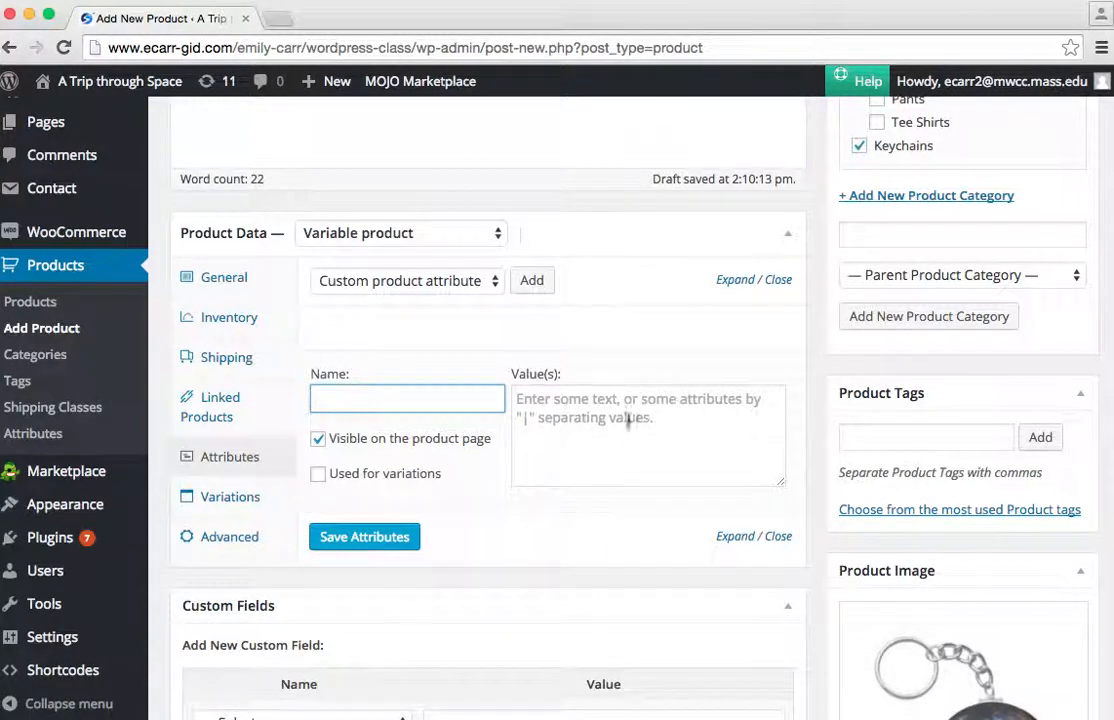
click(595, 433)
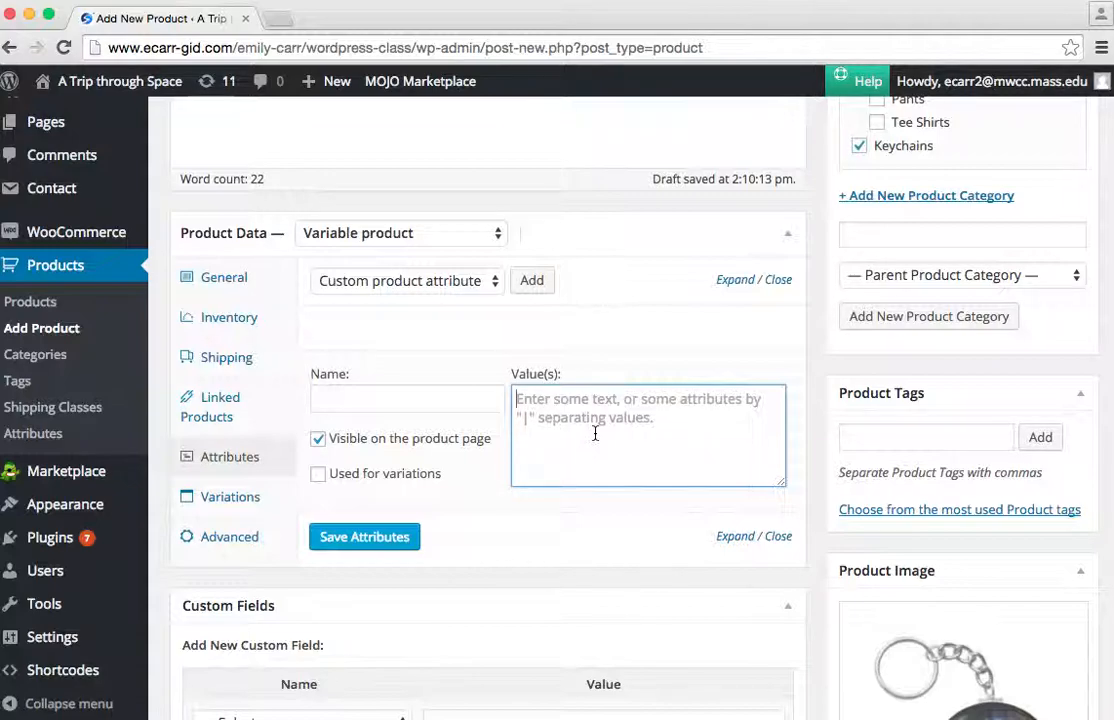
click(372, 399)
text(Design)
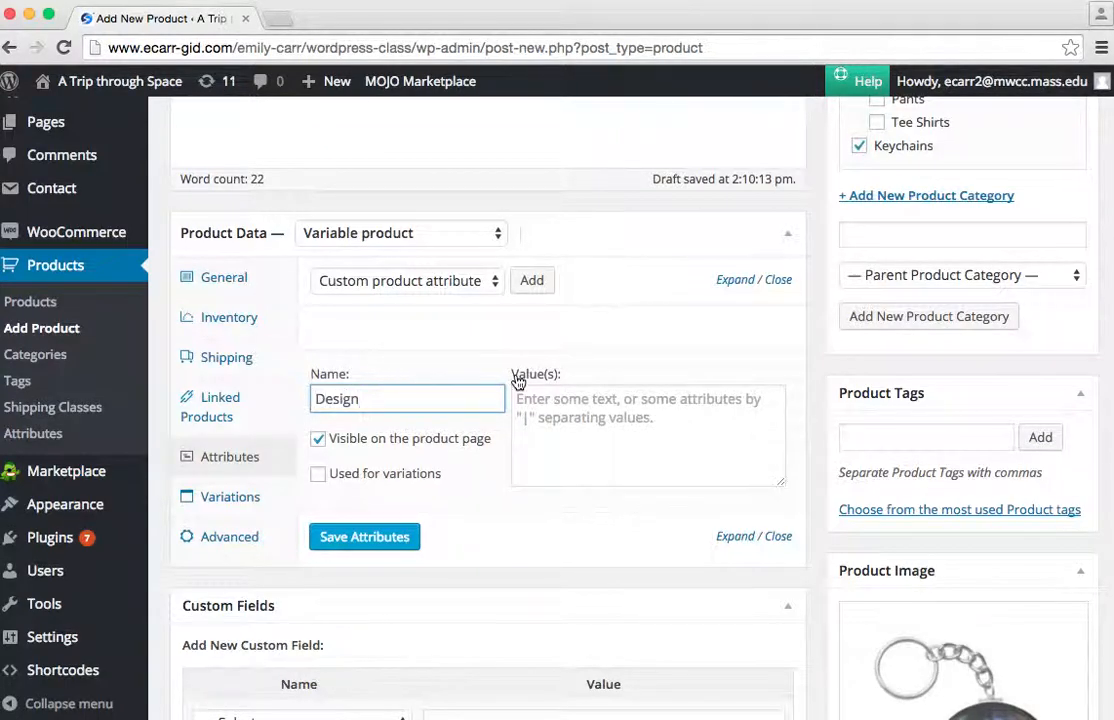
Enter Galaxy | Nebula | Blackhole as the values of the Design attribute.
click(552, 410)
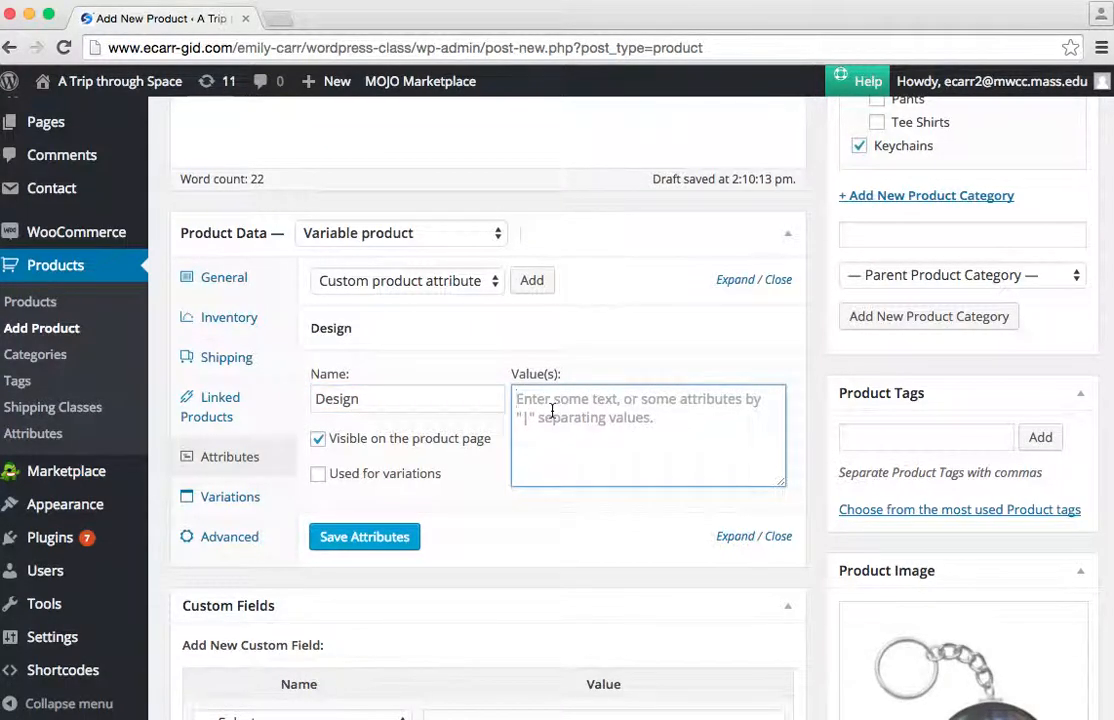
text(G)
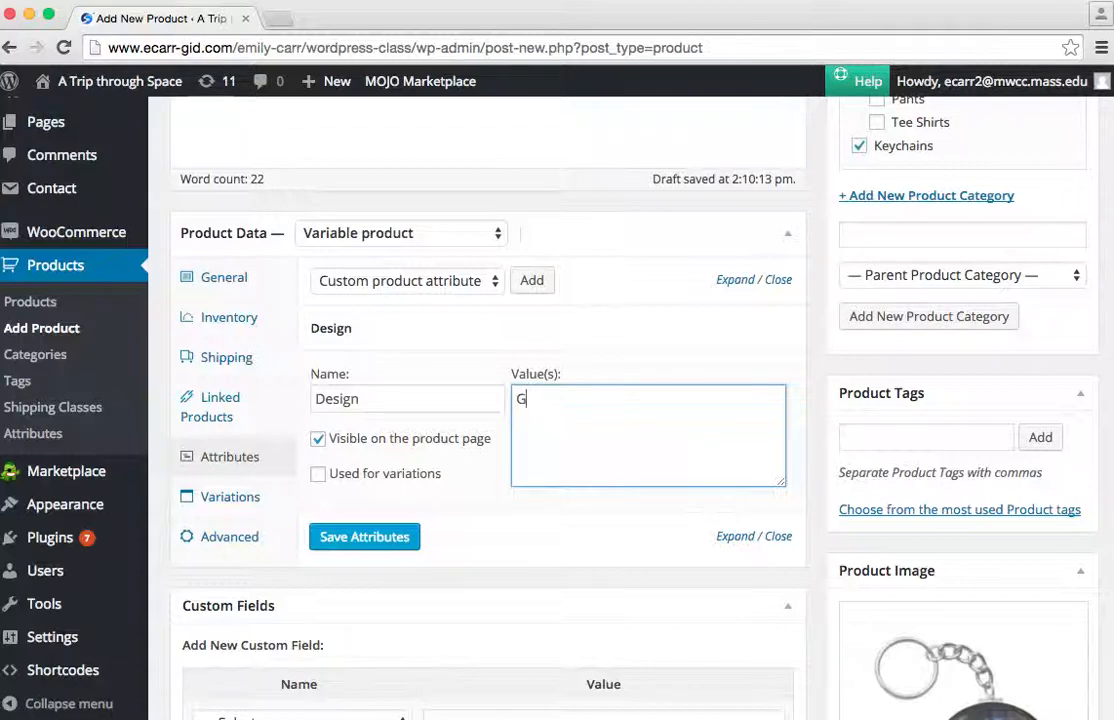
text(alaxy | Nebula | Blackhole)
click(509, 395)
click(518, 398)
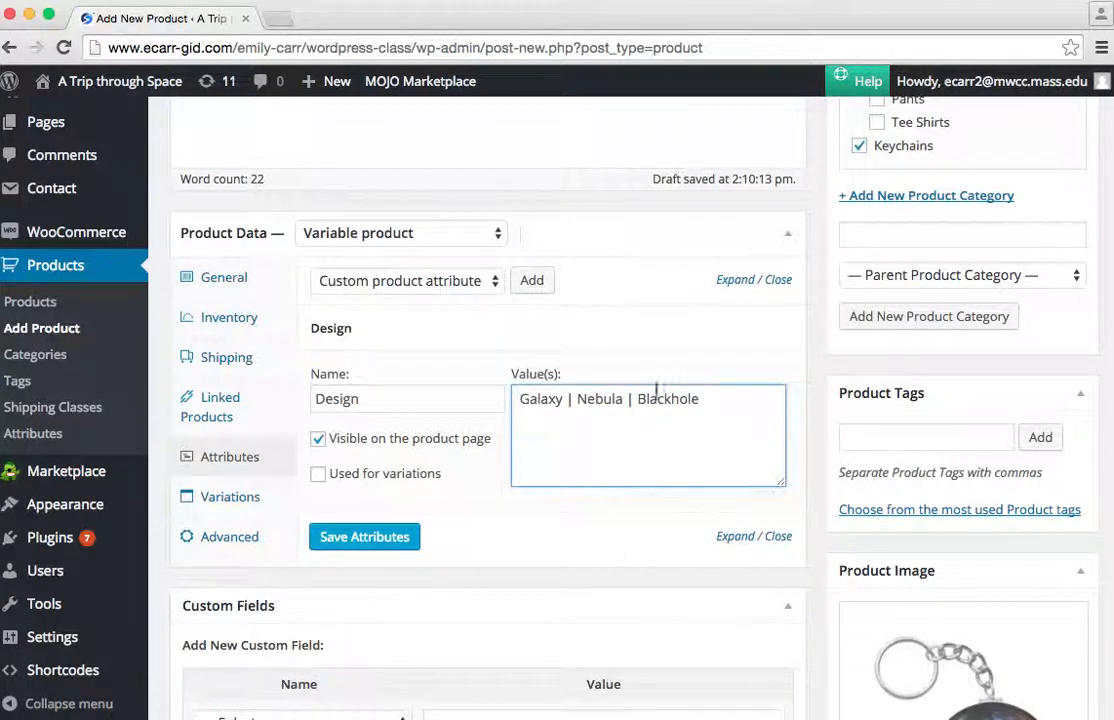
Mark the Design attribute as used for variations and save the attributes.
click(319, 475)
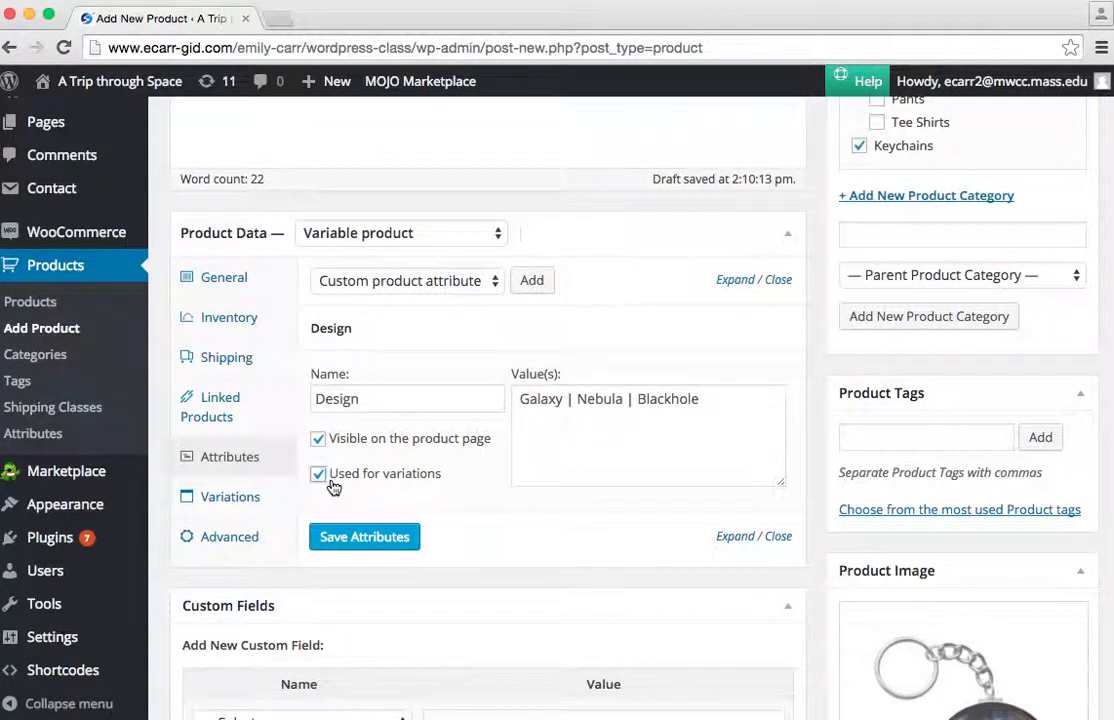
click(388, 538)
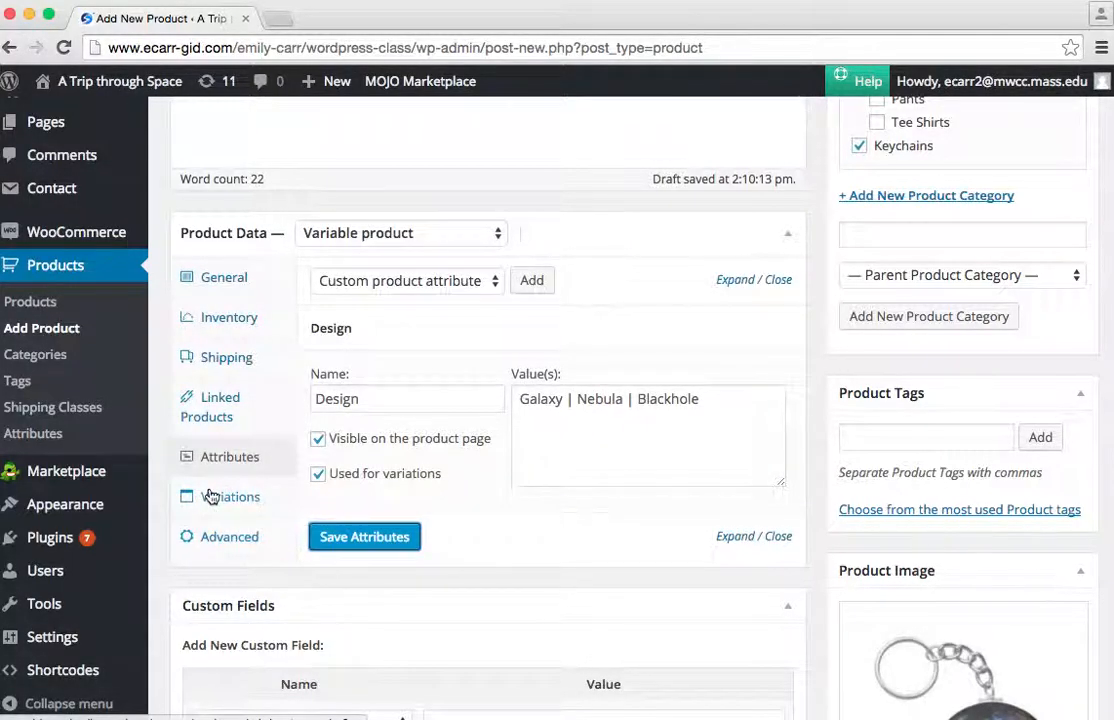
Create the product's variations from all attributes and confirm linking all of them.
click(218, 498)
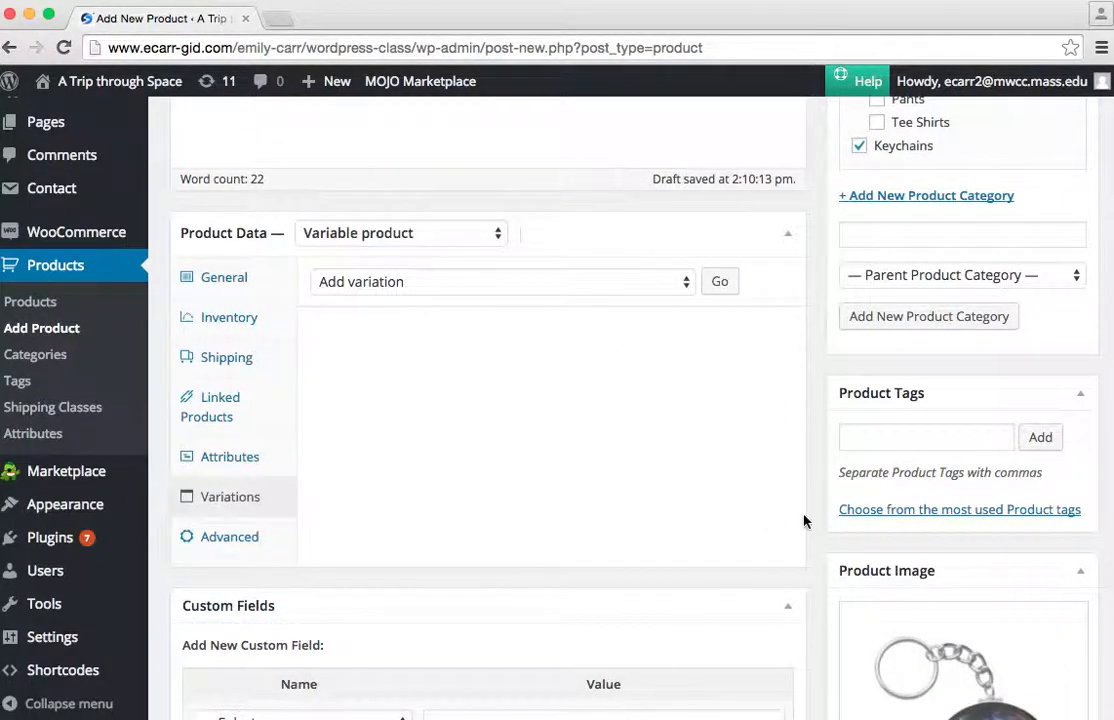
click(345, 282)
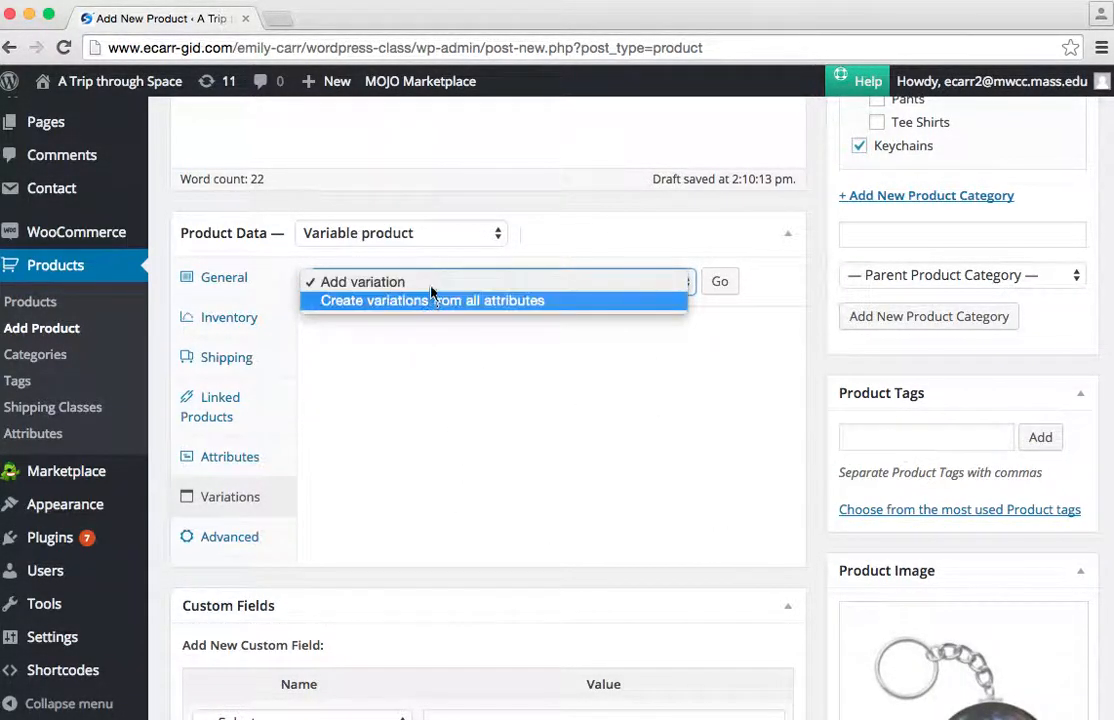
click(561, 304)
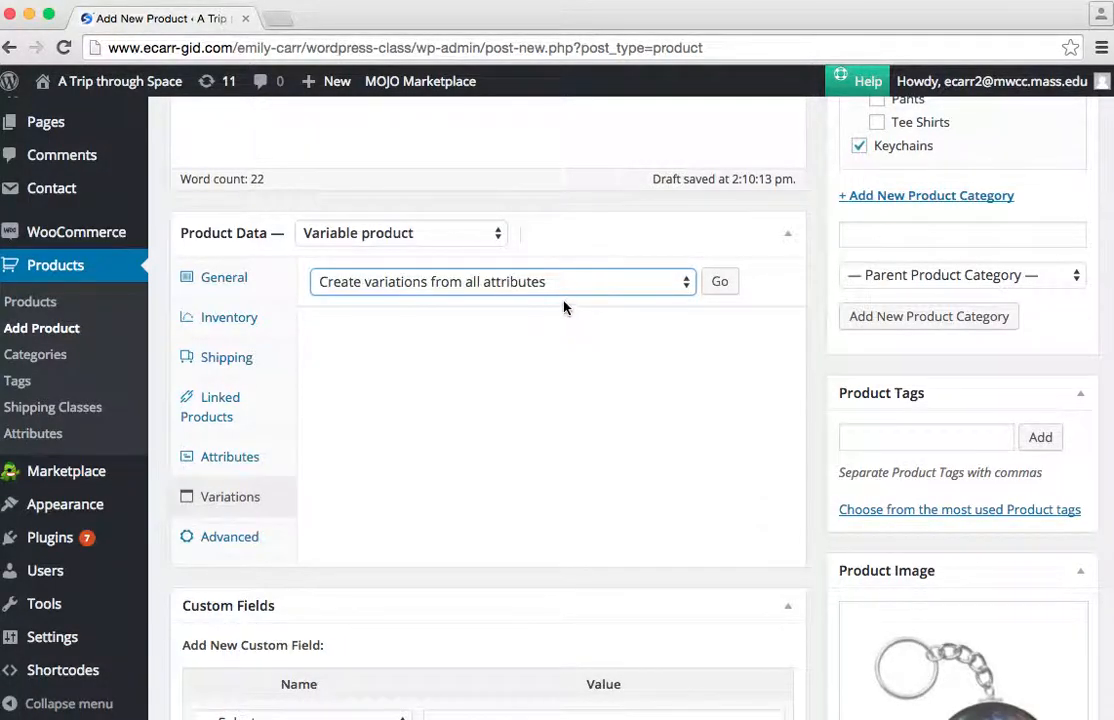
click(718, 282)
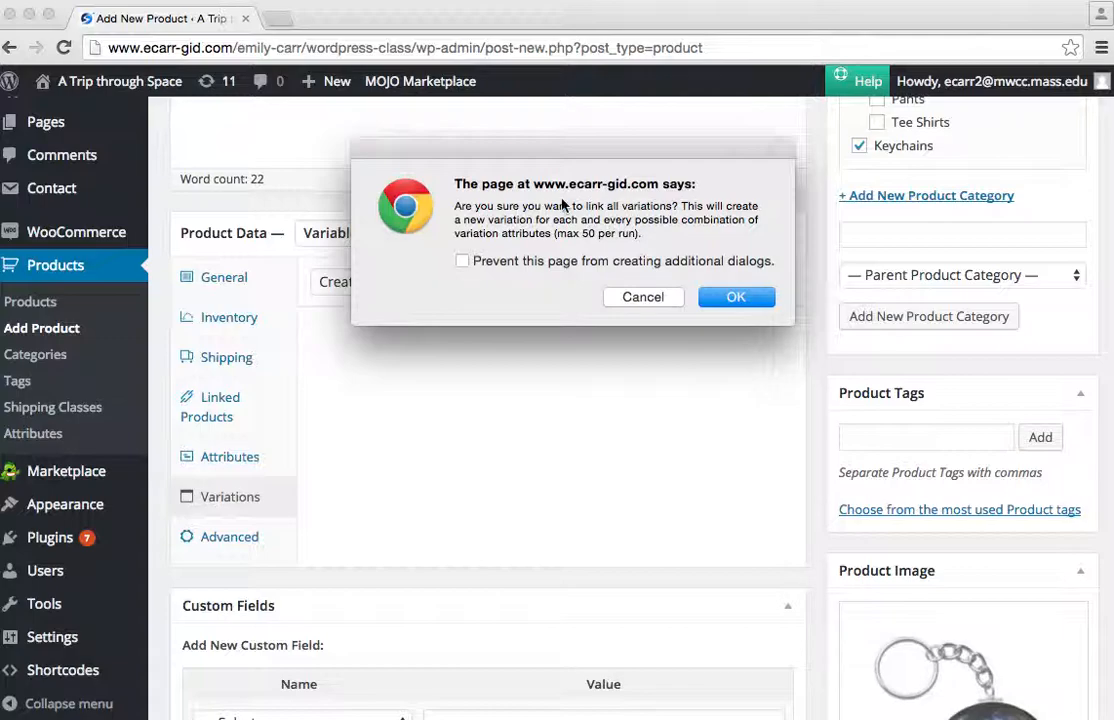
click(722, 301)
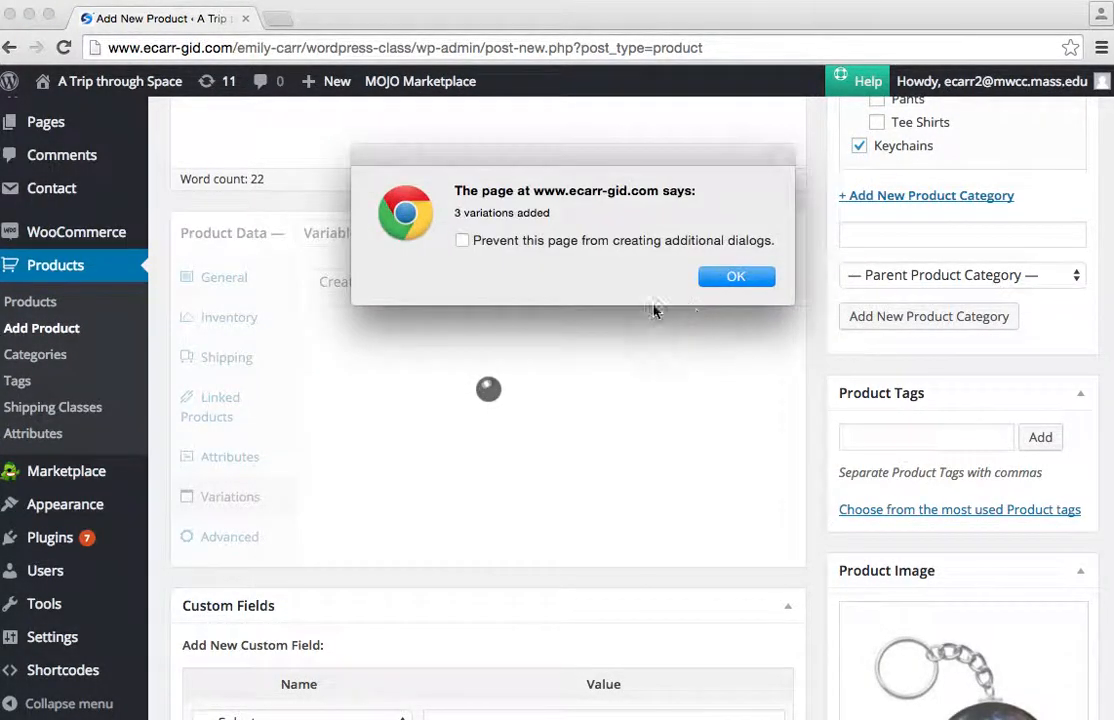
click(712, 280)
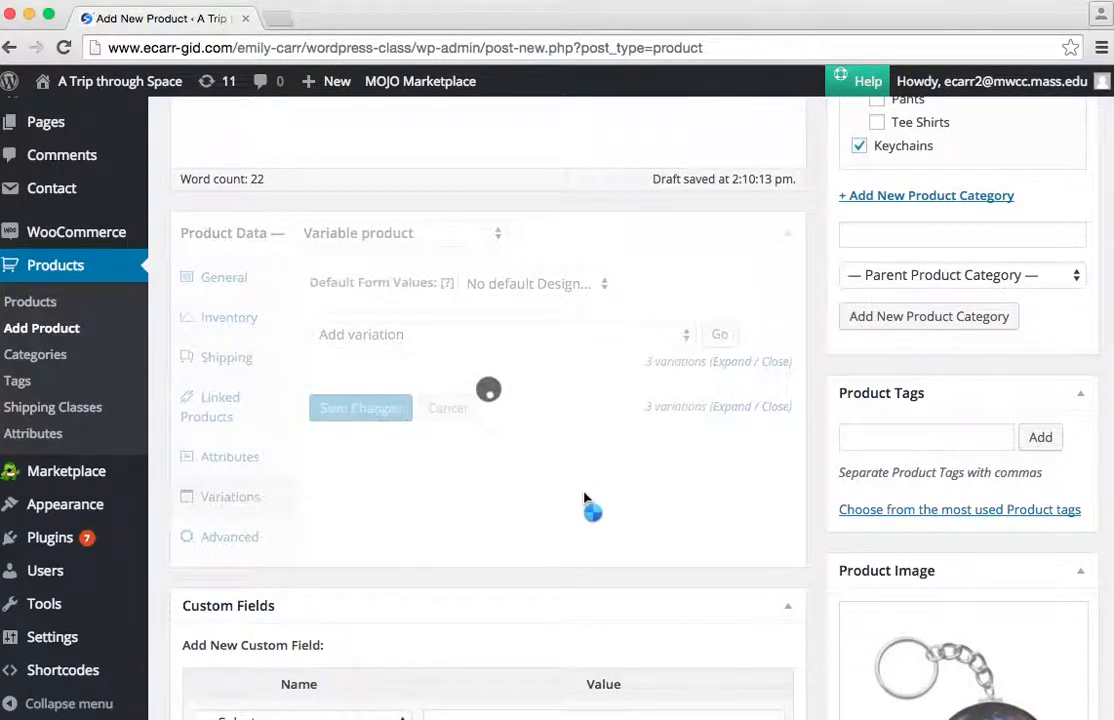
Set the Blackhole variation's SKU to keys-blk and its regular price to 8.99.
scroll(587, 500, down, 3)
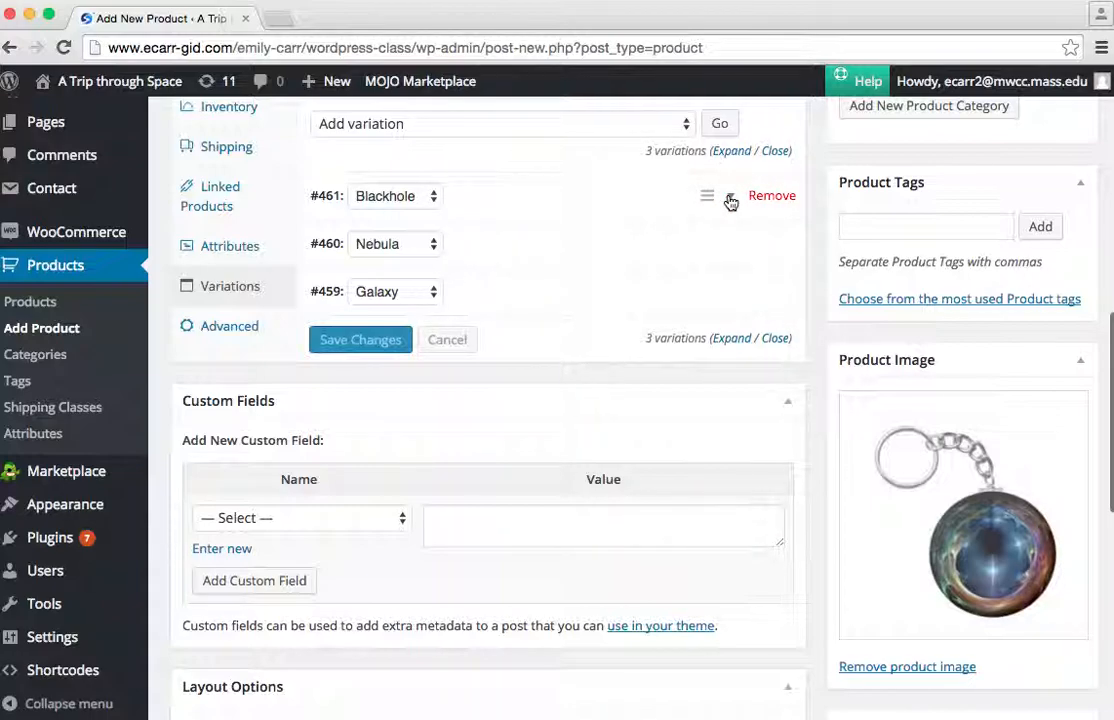
click(733, 200)
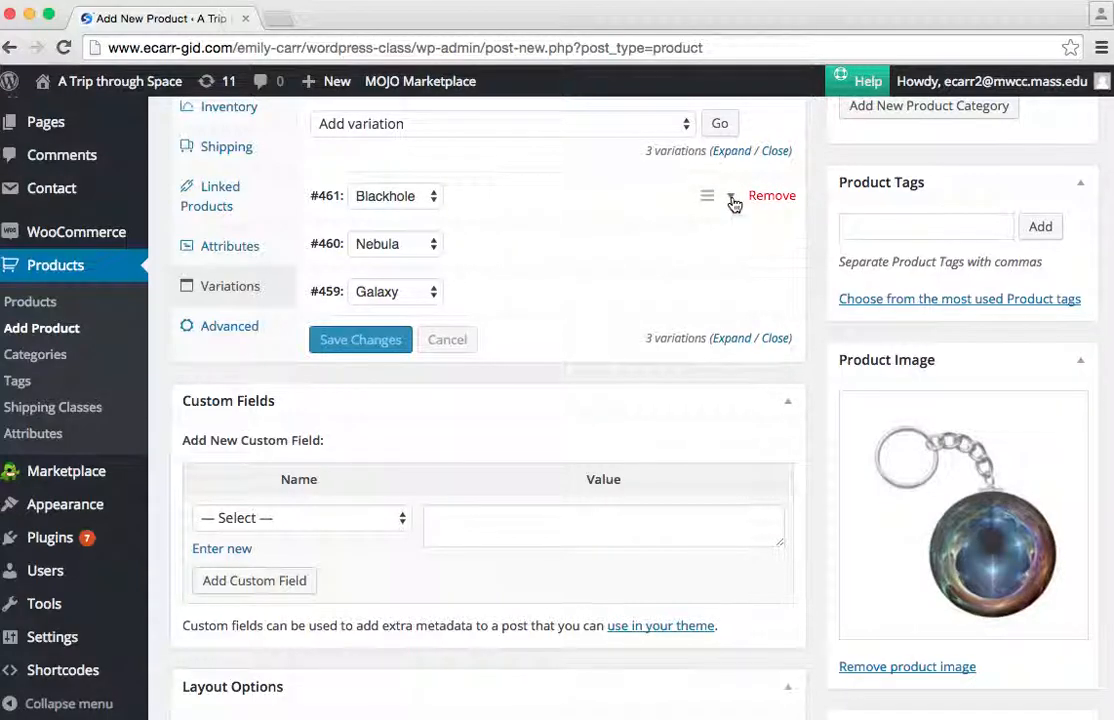
scroll(428, 270, down, 1)
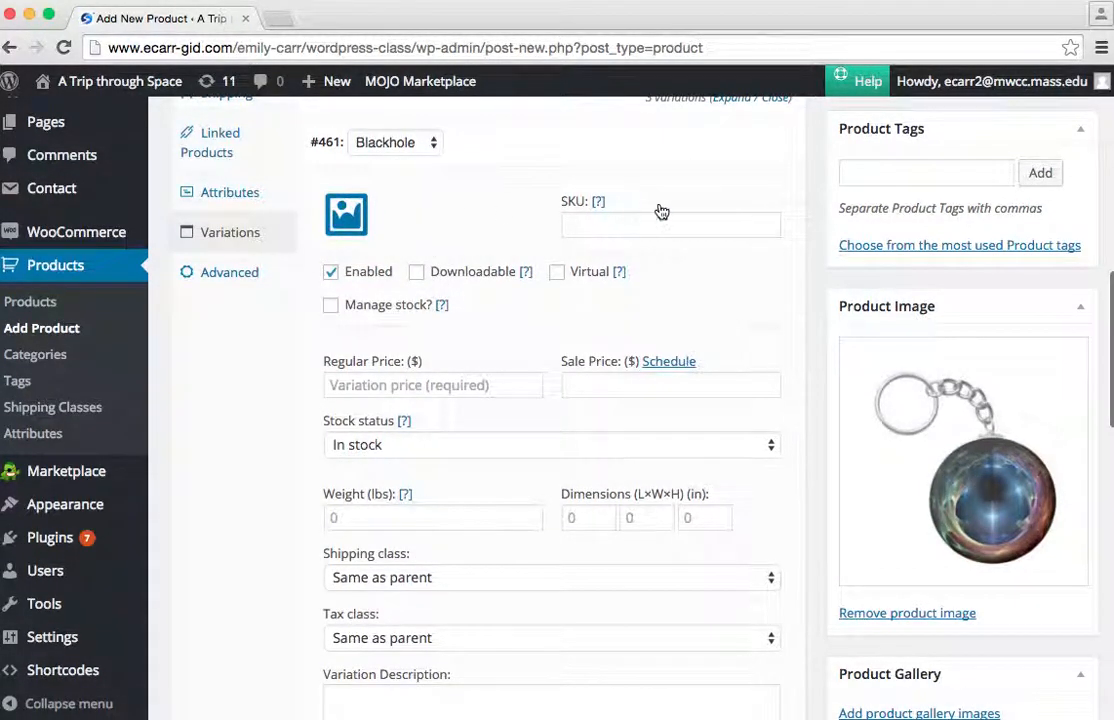
click(585, 224)
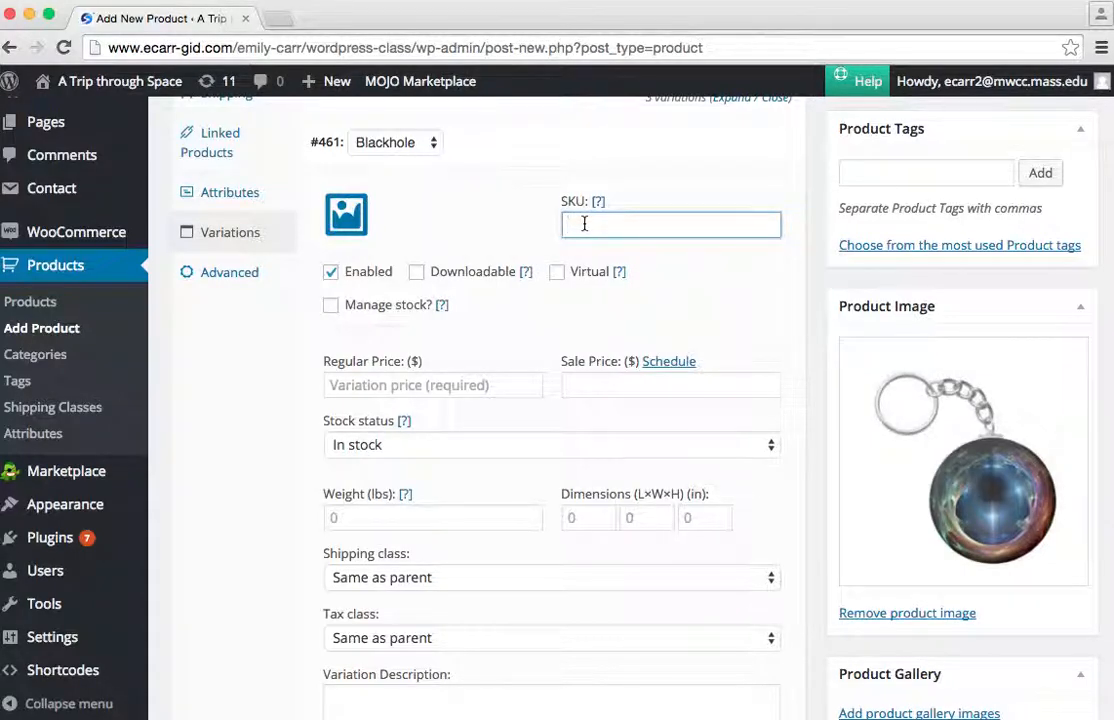
text(keys-blk)
click(418, 386)
text(8.99)
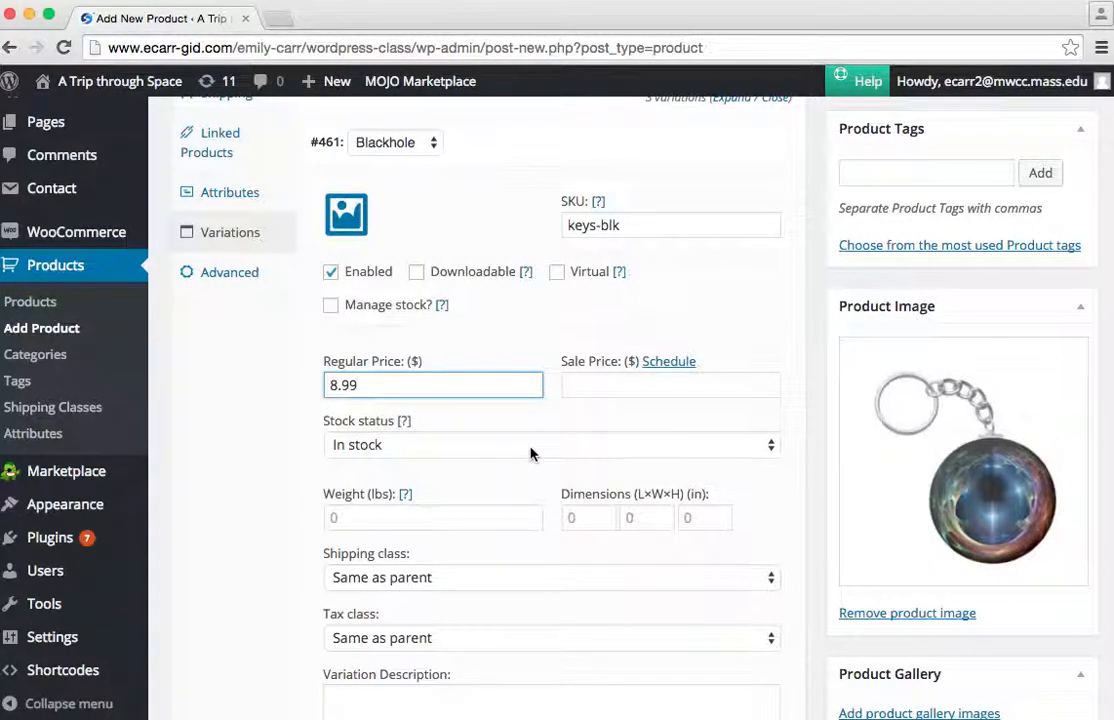
Set stargate-keychain.jpg from the media library as the Blackhole variation's image.
scroll(530, 453, down, 1)
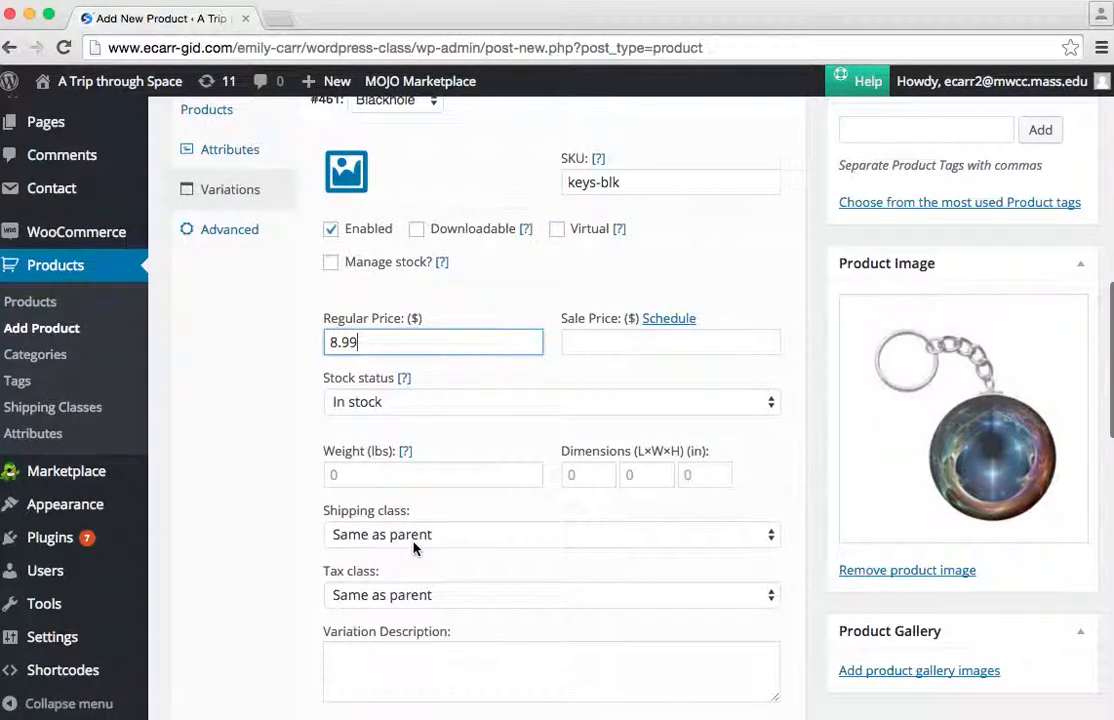
scroll(457, 628, down, 1)
scroll(457, 630, up, 2)
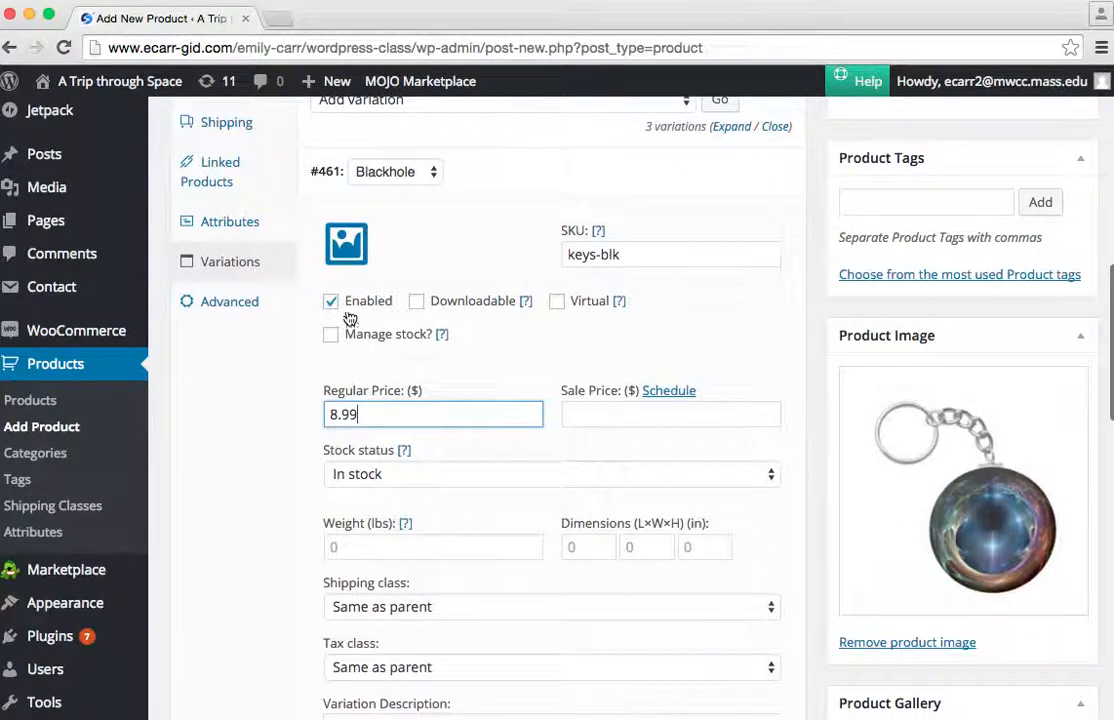
click(346, 243)
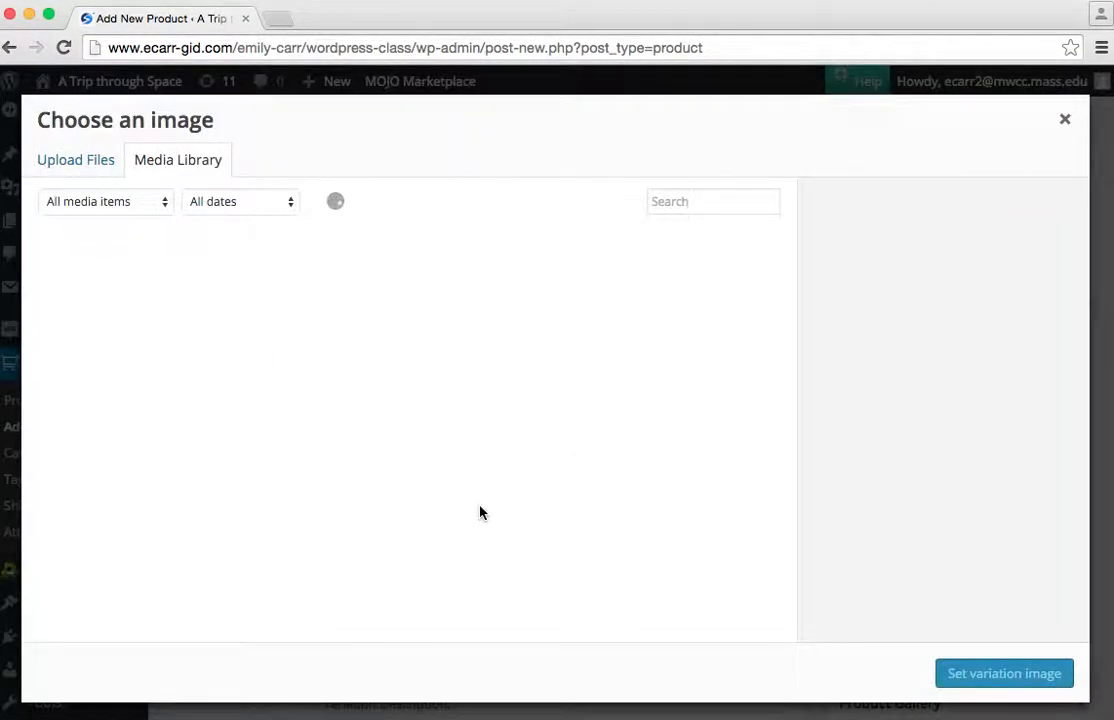
click(398, 333)
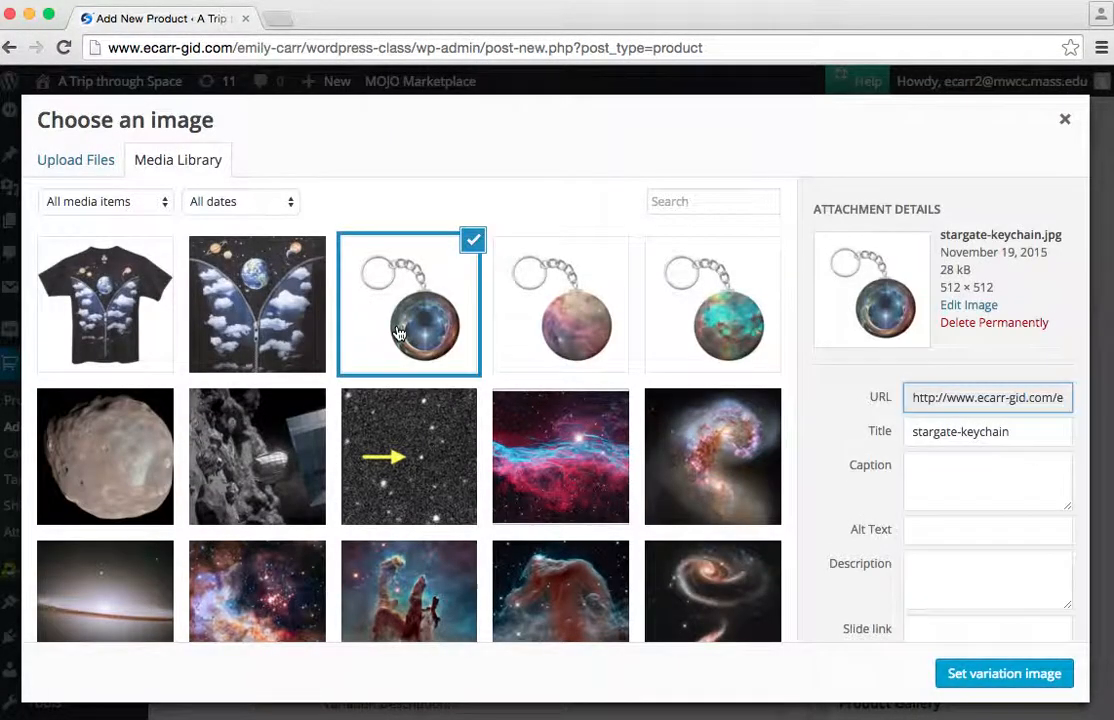
click(1004, 676)
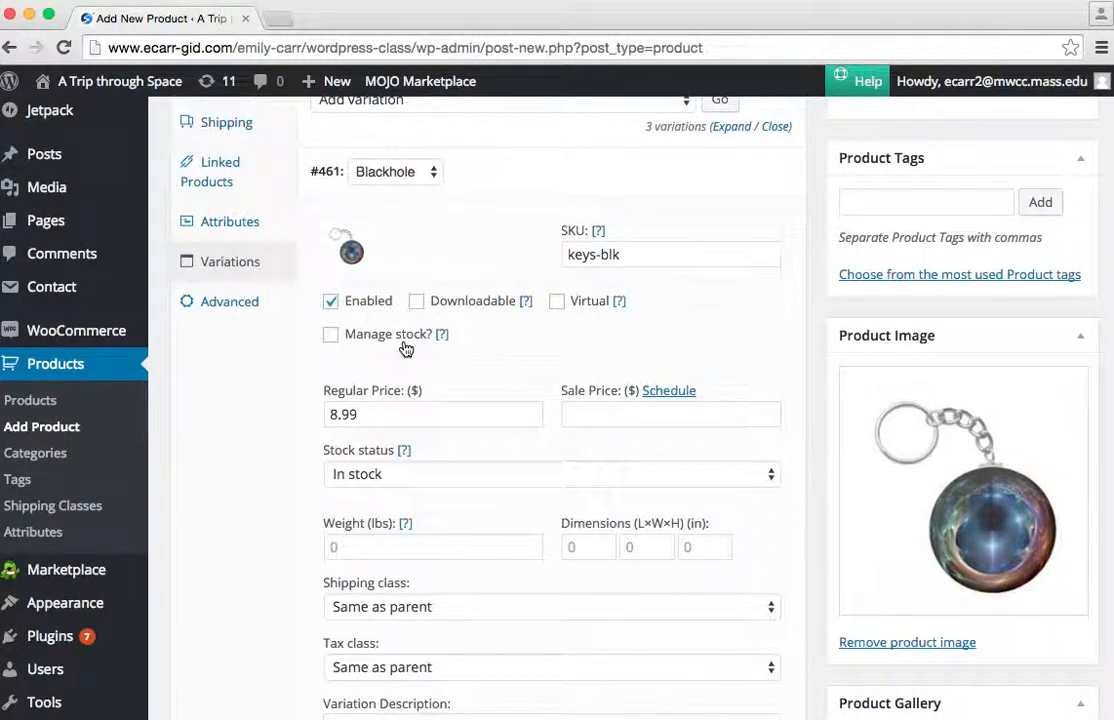
Set the Nebula variation's regular price to 8.99 and its sale price to 6.99.
scroll(405, 348, down, 5)
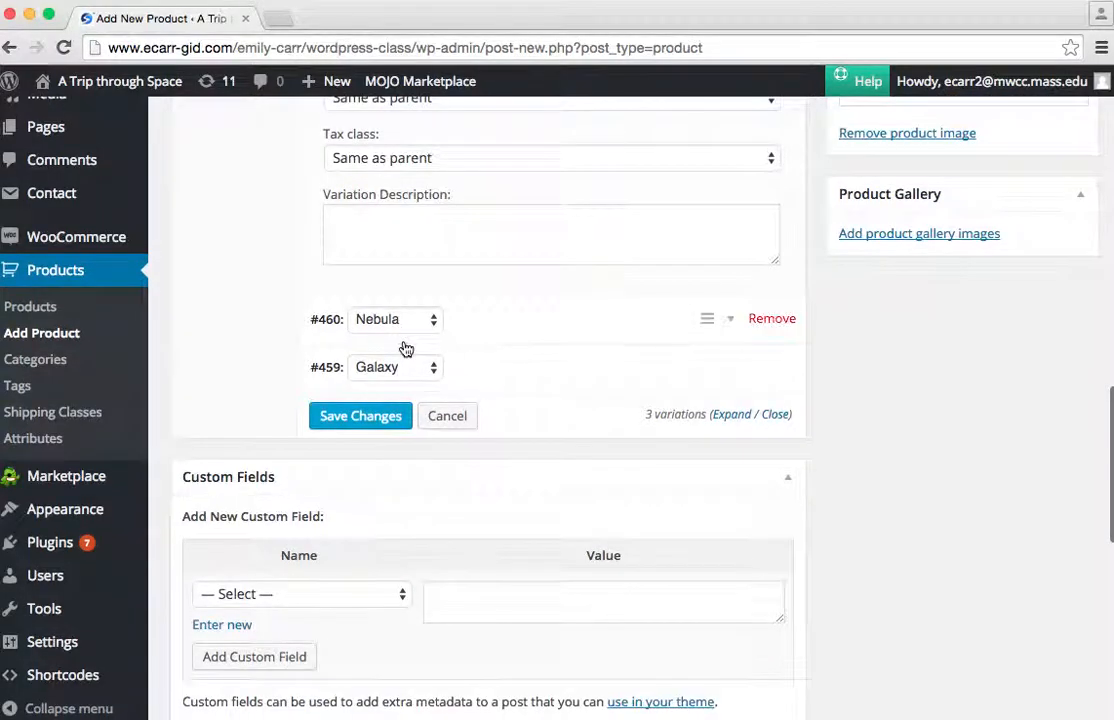
click(425, 322)
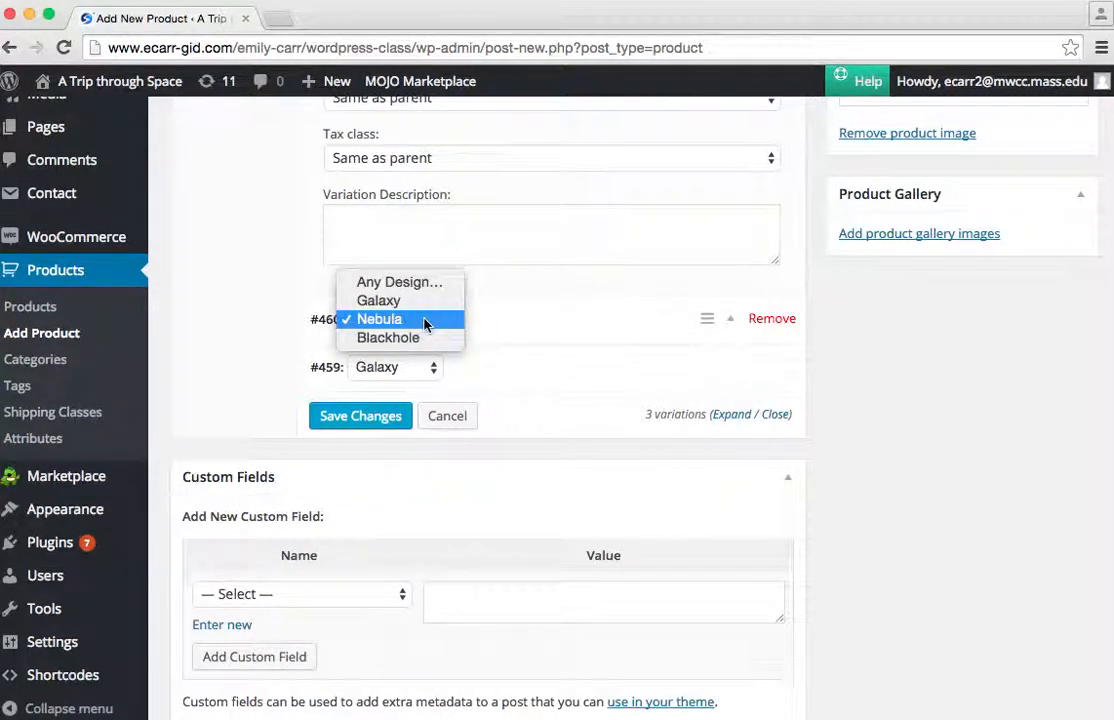
click(427, 321)
click(729, 321)
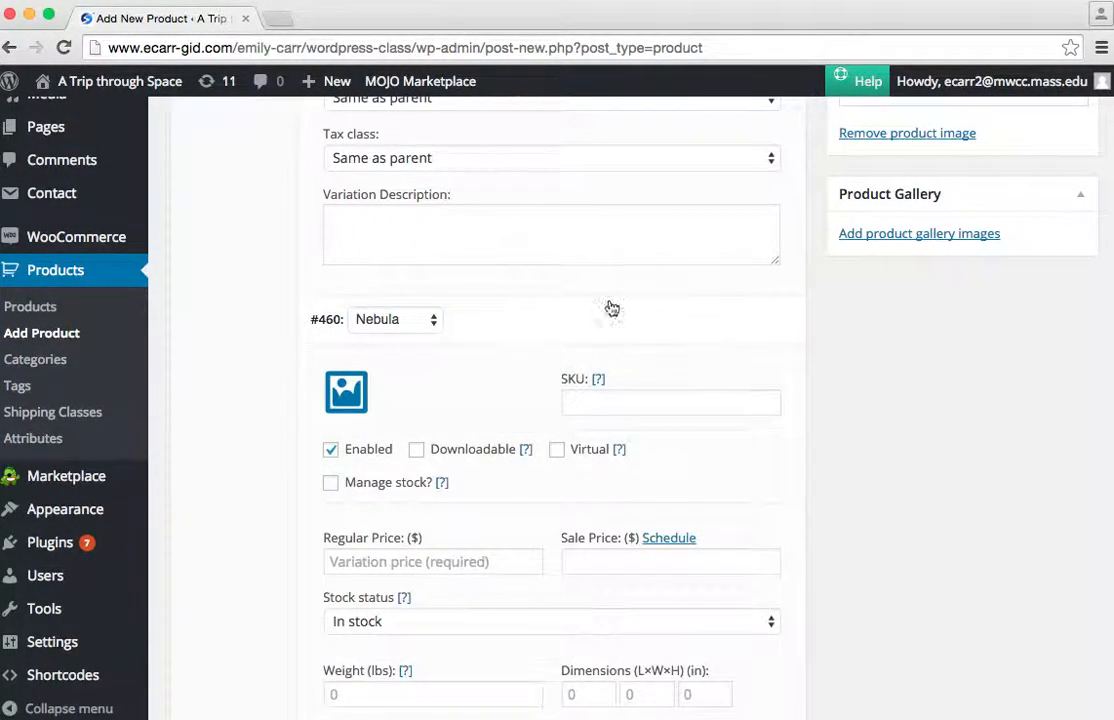
scroll(423, 463, down, 1)
click(397, 436)
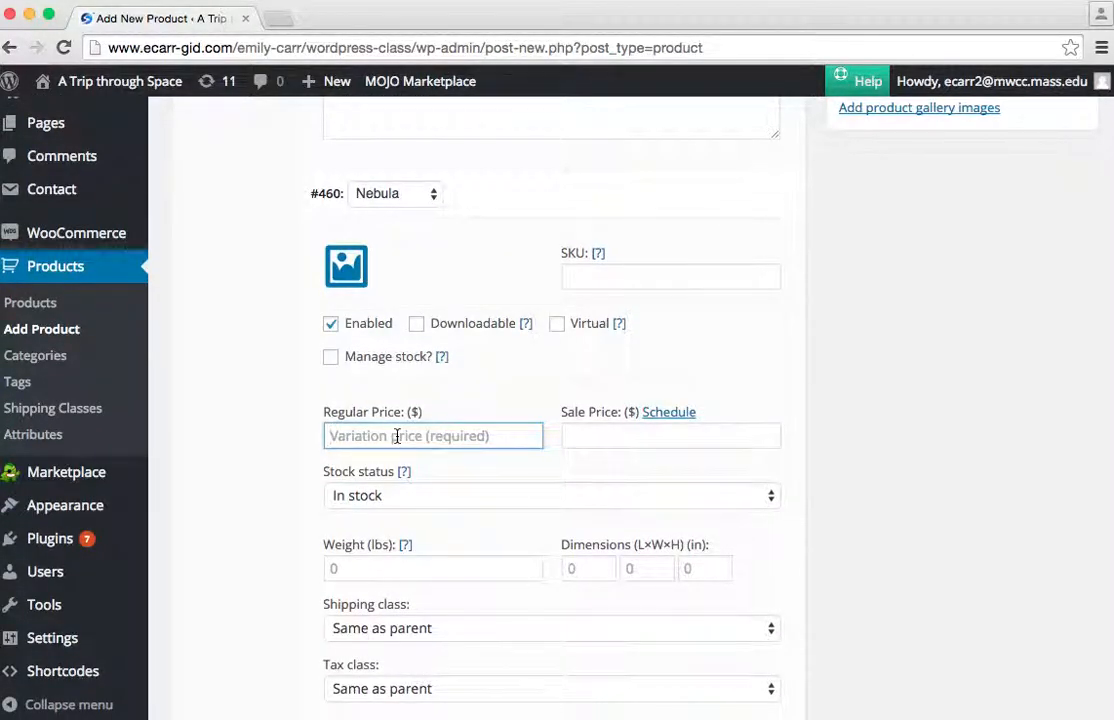
text(6)
text(.)
key(BackSpace)
key(BackSpace)
text(8.99)
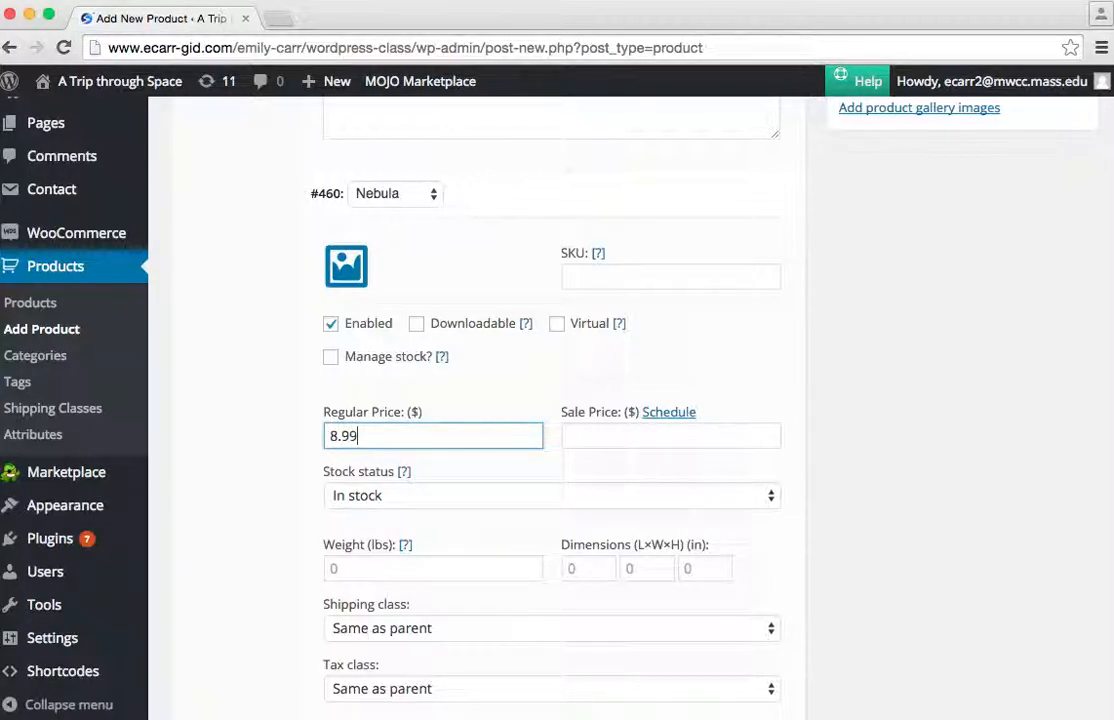
click(555, 462)
click(621, 443)
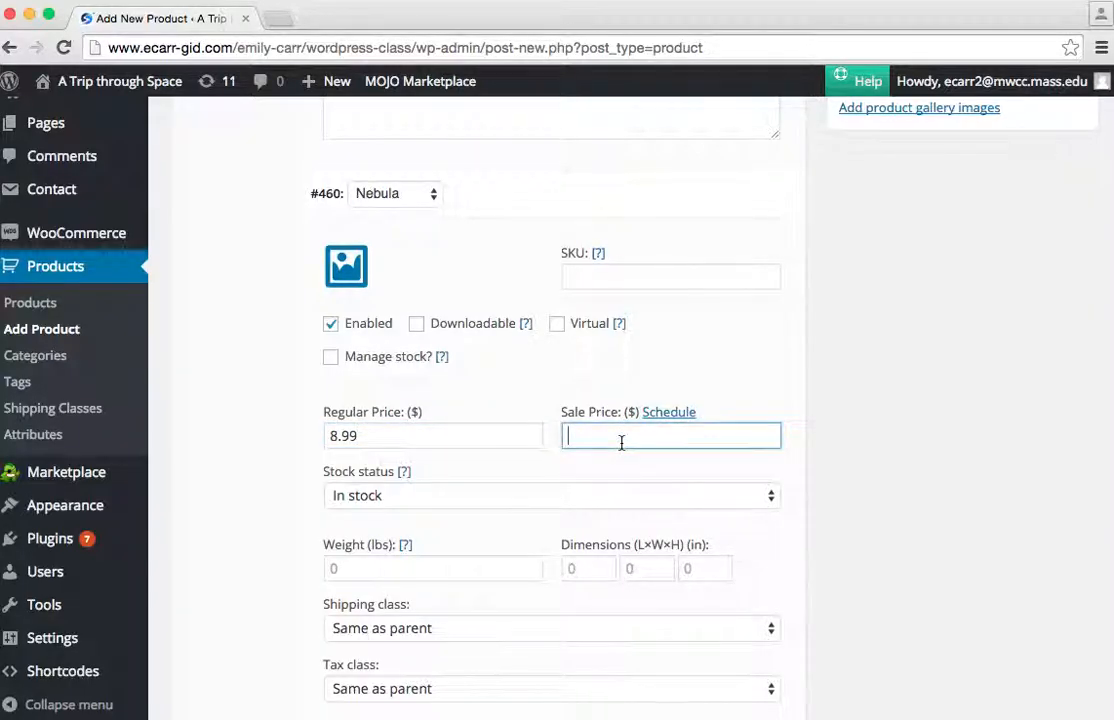
text(6.99)
Set galaxy-keychain.jpg from the media library as the Nebula variation's image.
scroll(466, 528, down, 3)
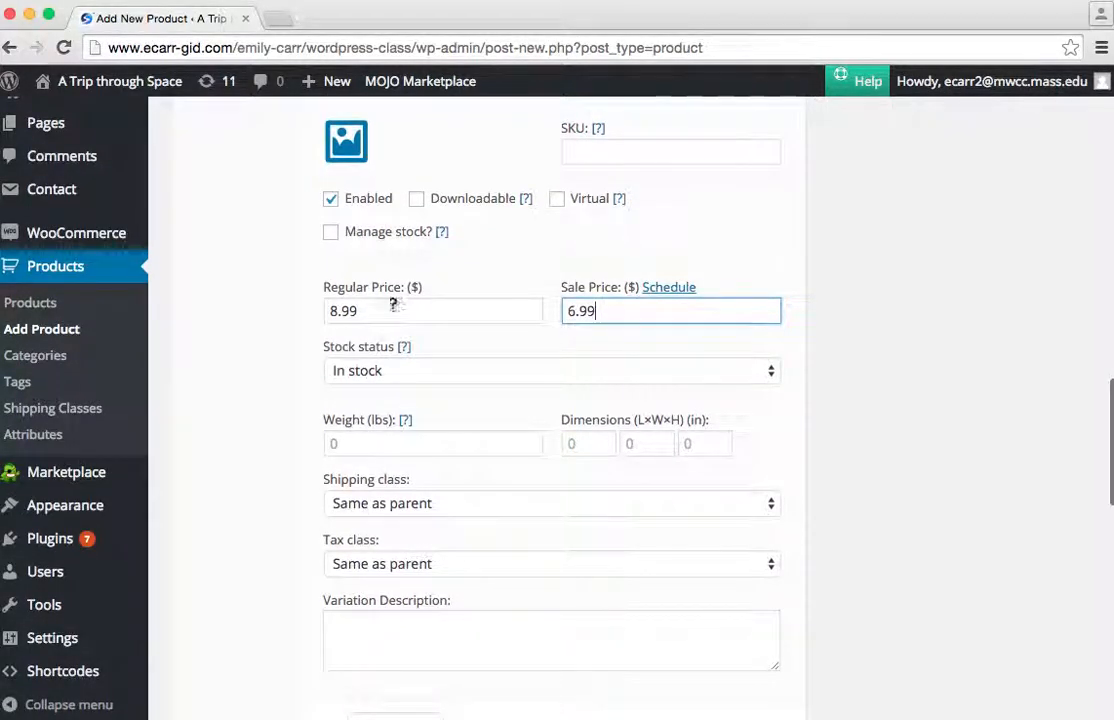
scroll(401, 345, up, 2)
click(362, 238)
click(578, 345)
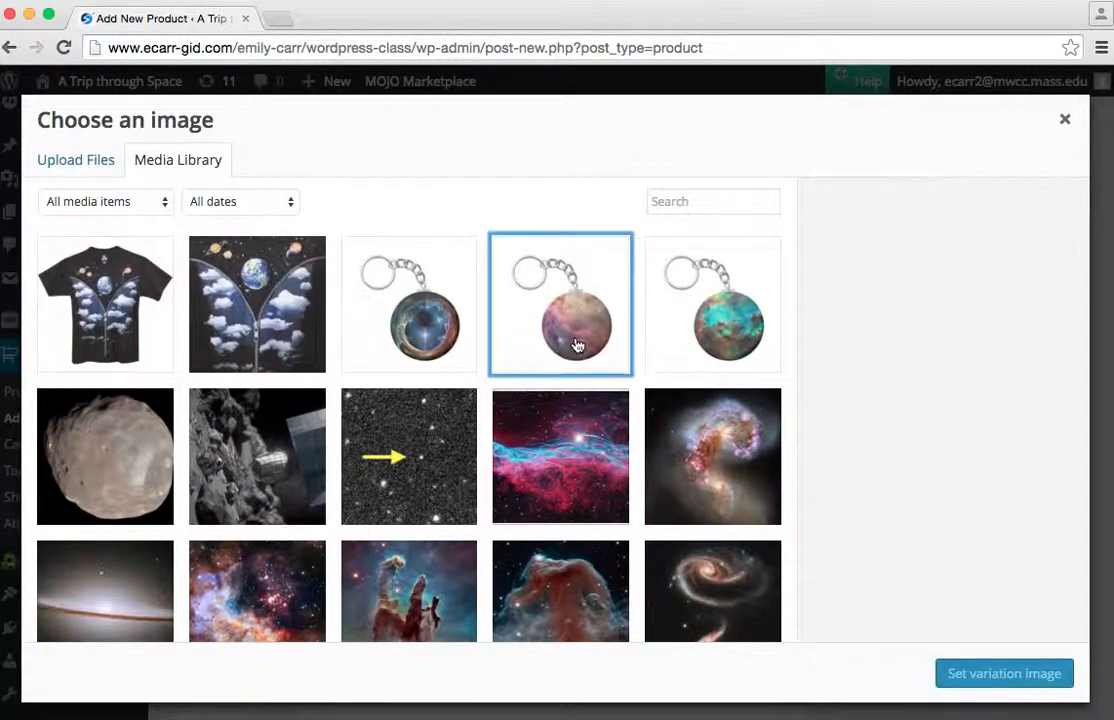
click(733, 305)
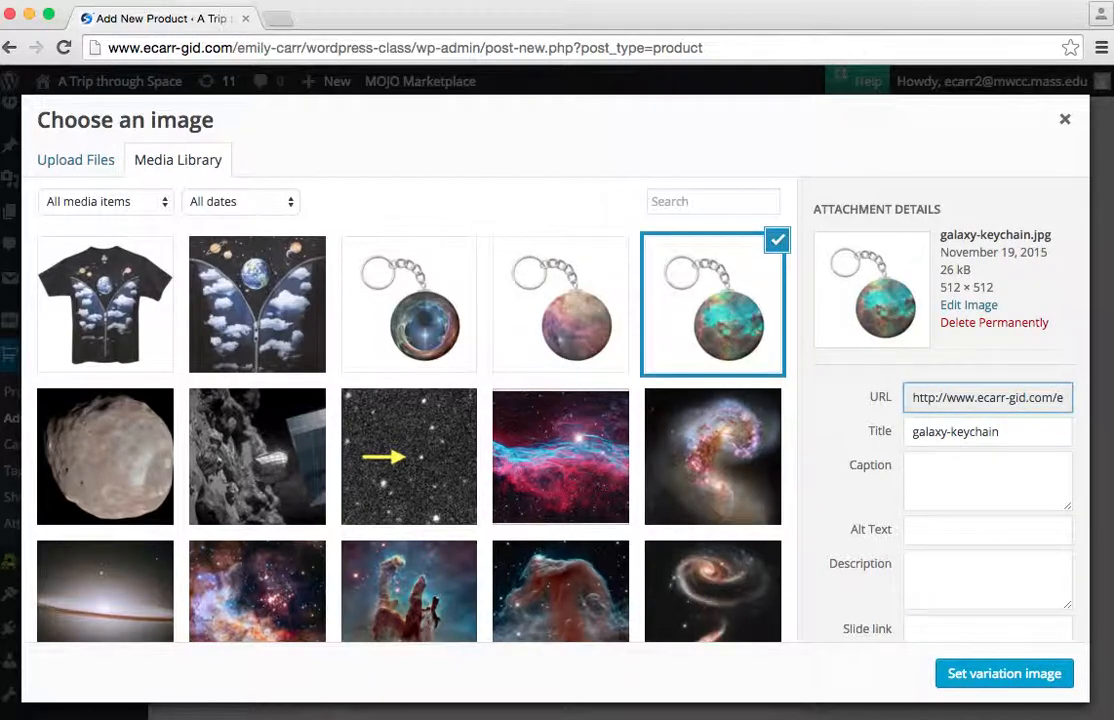
click(991, 674)
Set nebula-keychain.jpg from the media library as the Galaxy variation's image.
scroll(654, 440, down, 5)
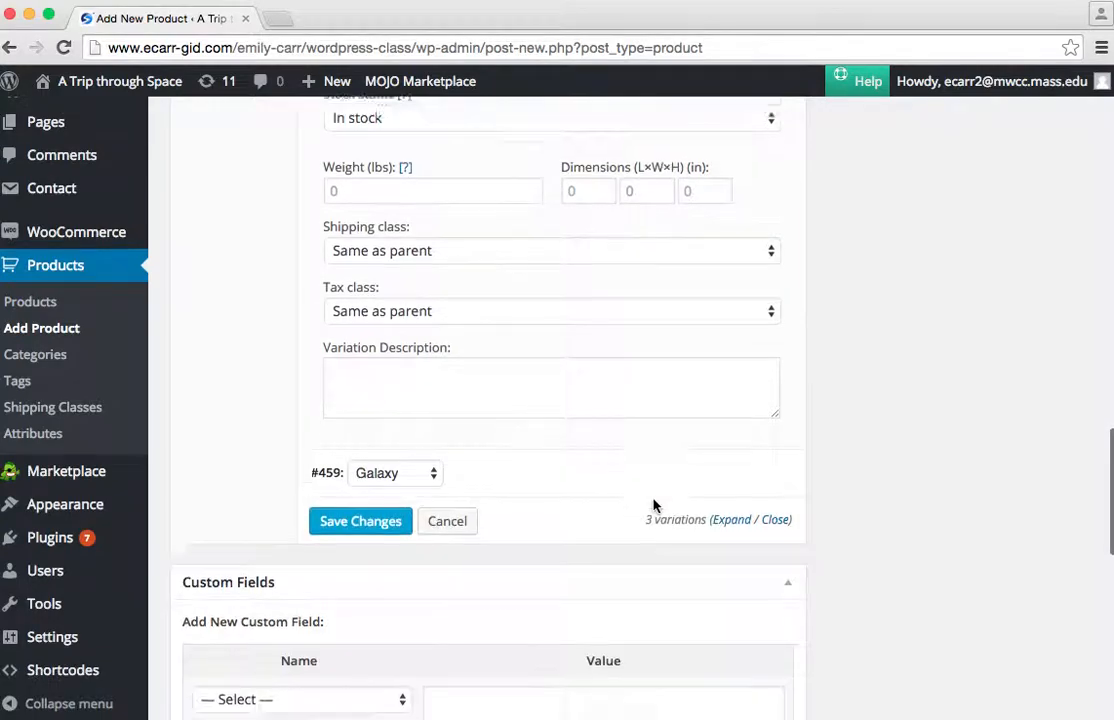
scroll(654, 505, down, 2)
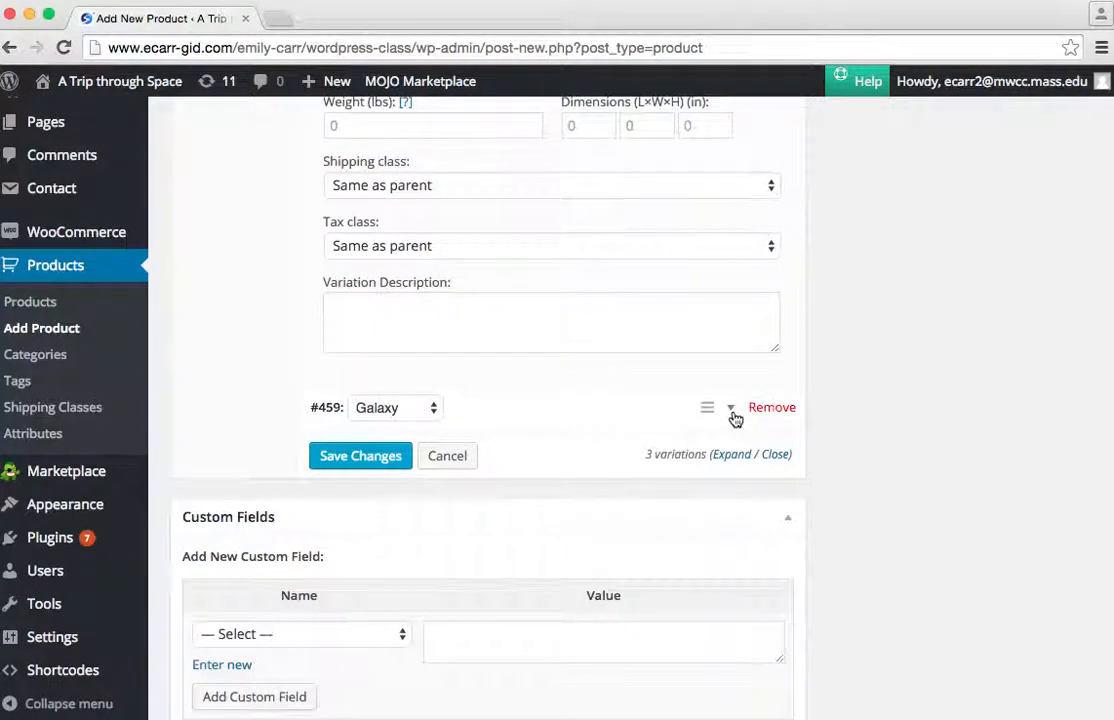
click(733, 412)
scroll(393, 497, down, 4)
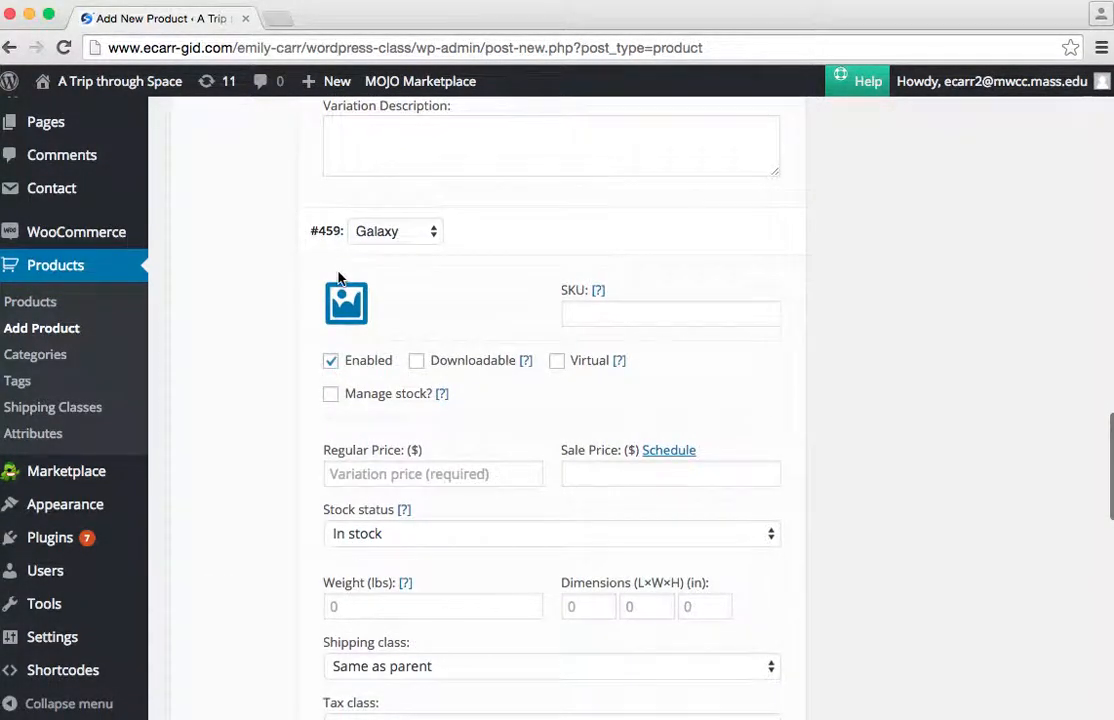
click(344, 299)
click(588, 320)
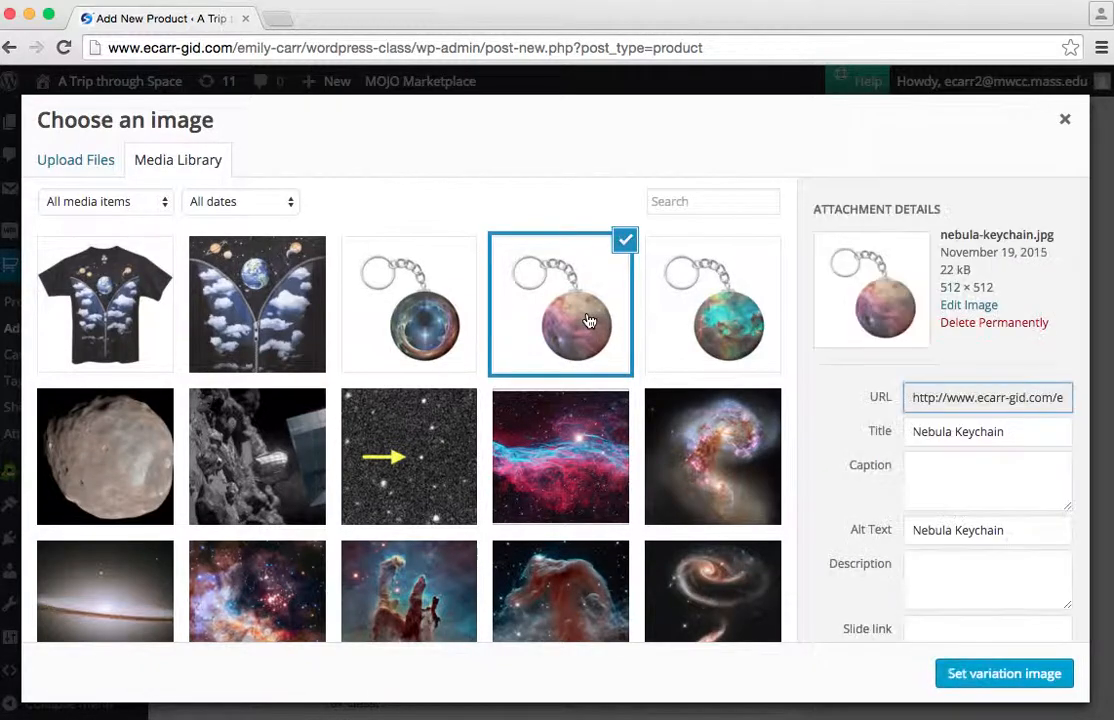
click(978, 673)
Set the Galaxy variation's regular price to 8.99 and its SKU to keys-gal.
click(438, 473)
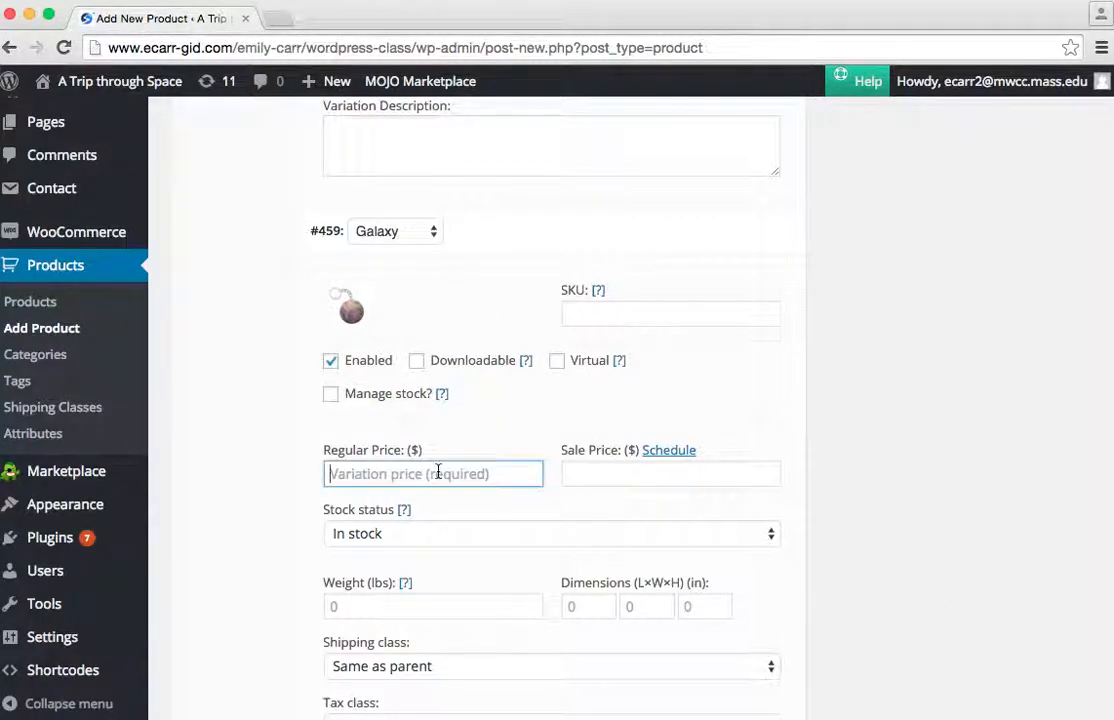
text(8.99)
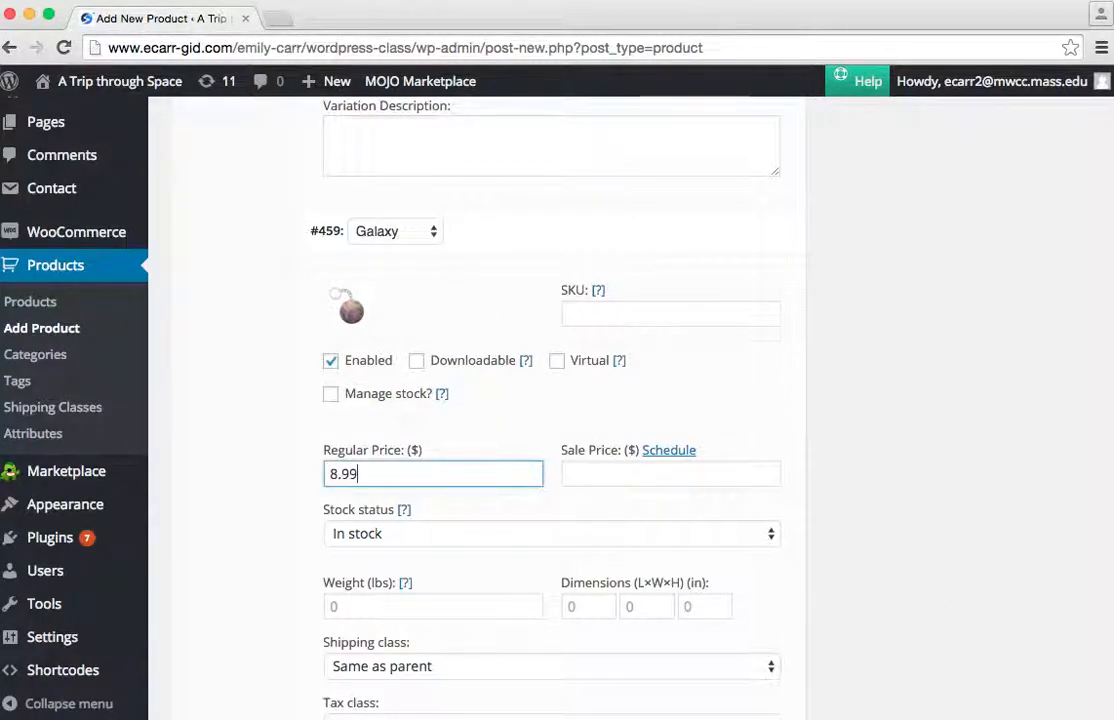
scroll(519, 443, down, 1)
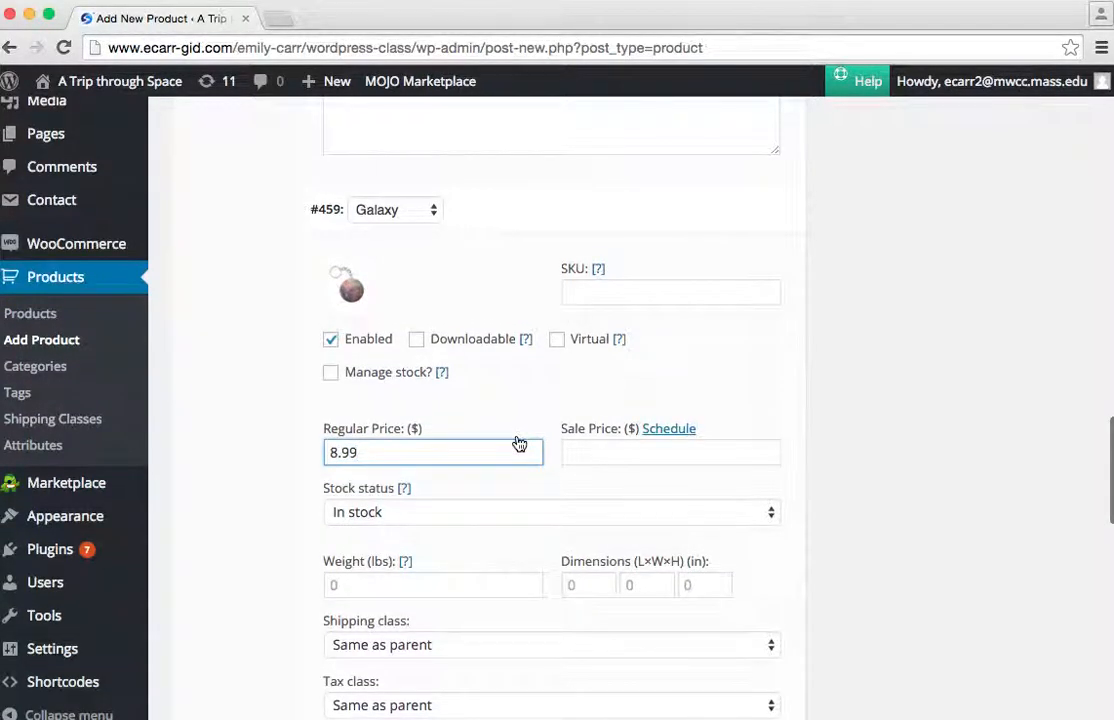
scroll(587, 368, up, 3)
click(587, 358)
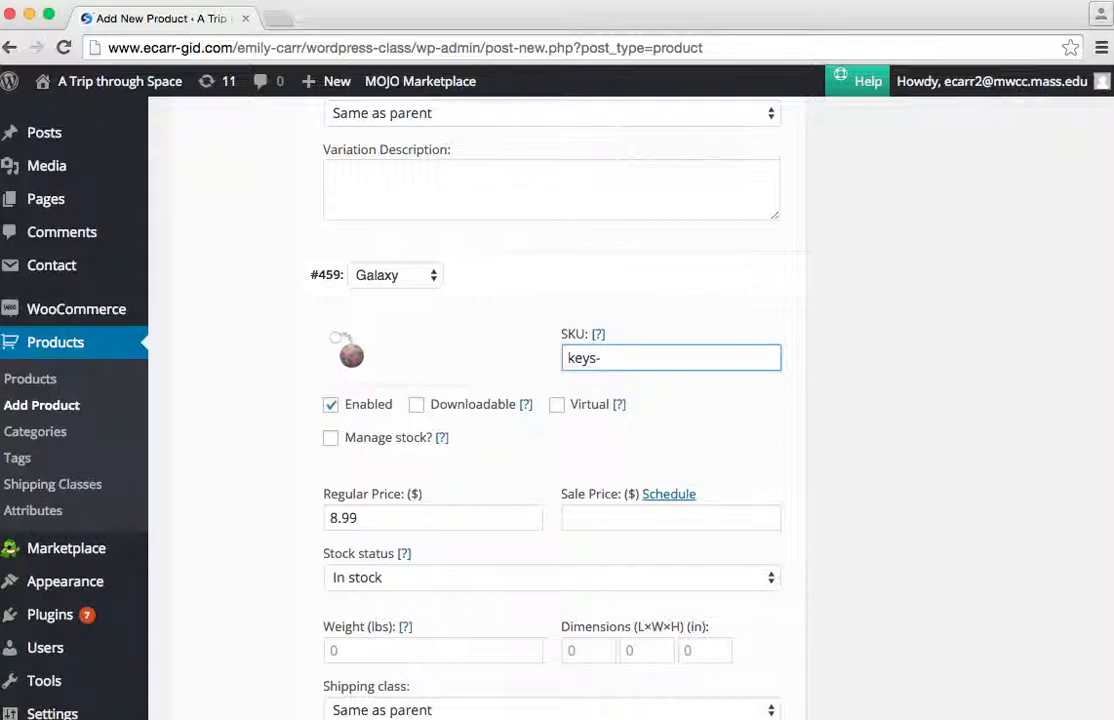
text(keys-gal)
Set the Nebula variation's SKU to keys-neb.
scroll(739, 266, up, 8)
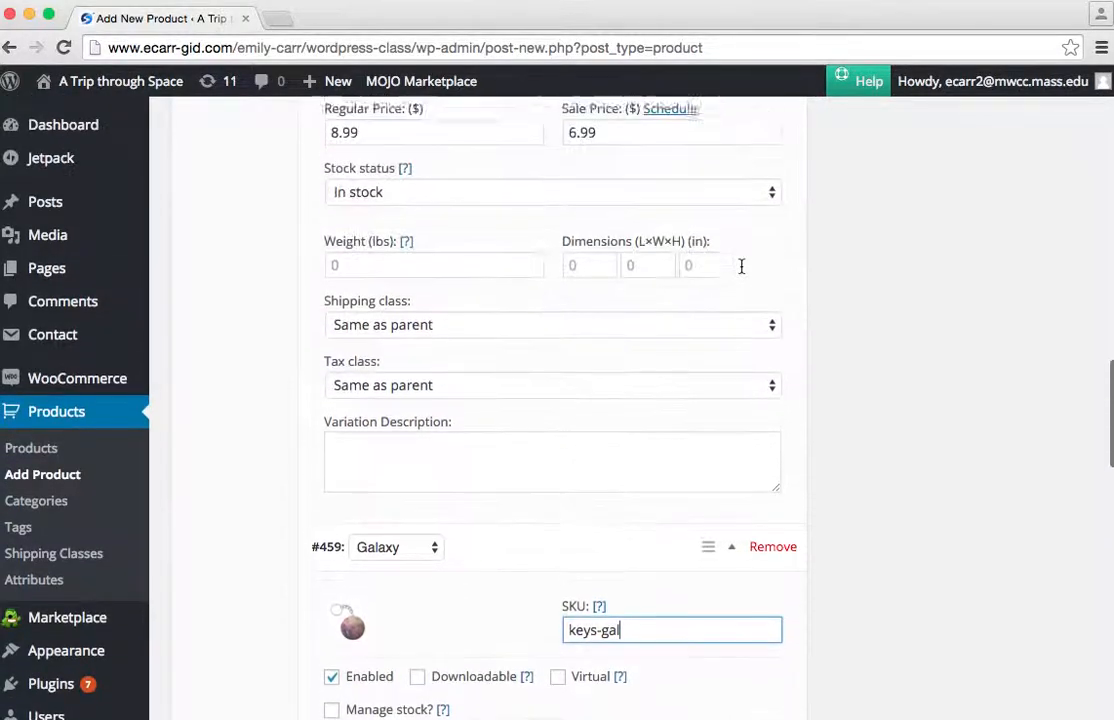
click(605, 144)
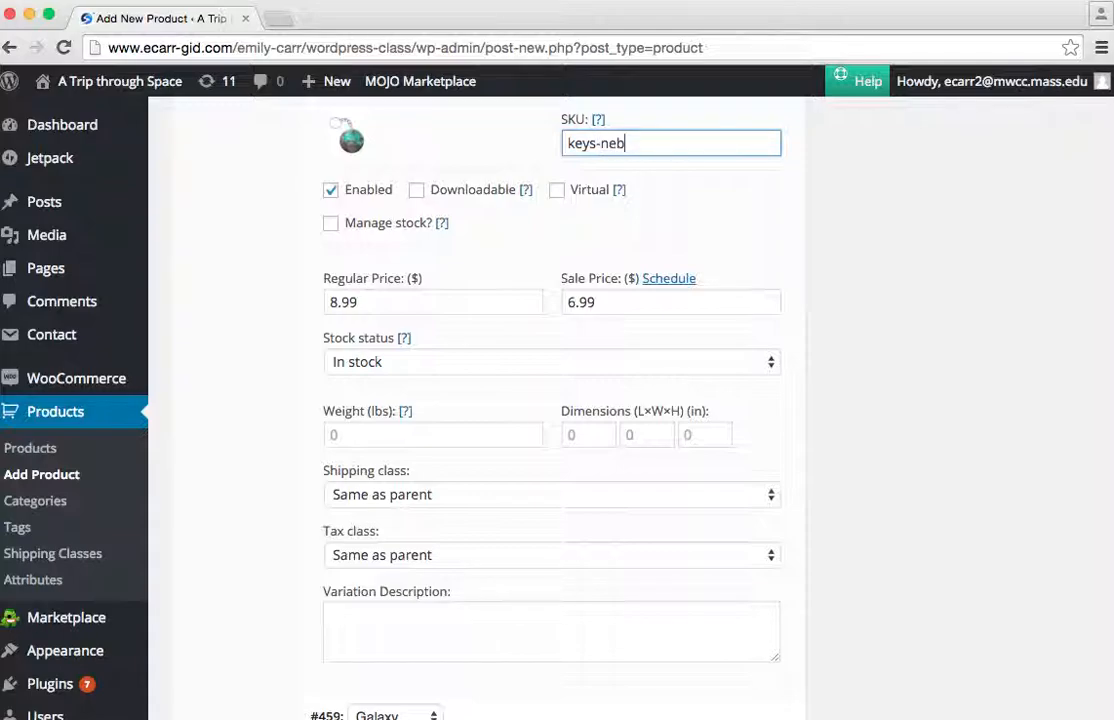
scroll(849, 503, down, 5)
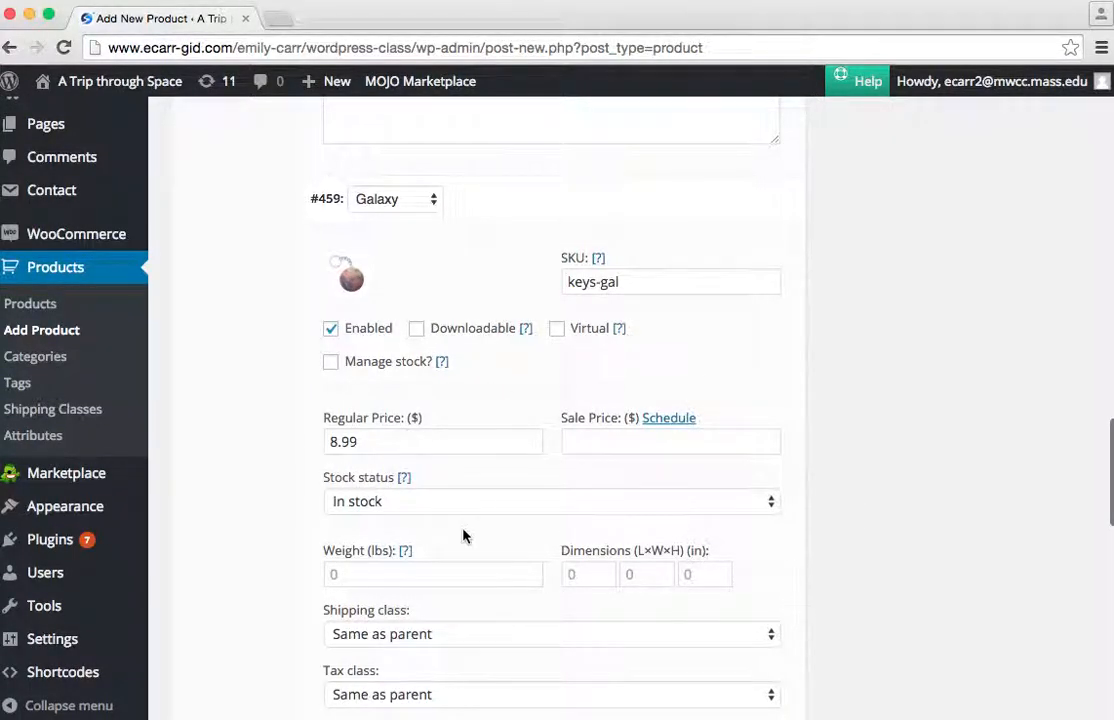
Review the entries of the three variations and try to publish the Space Keychain product.
scroll(464, 537, down, 2)
scroll(578, 258, up, 6)
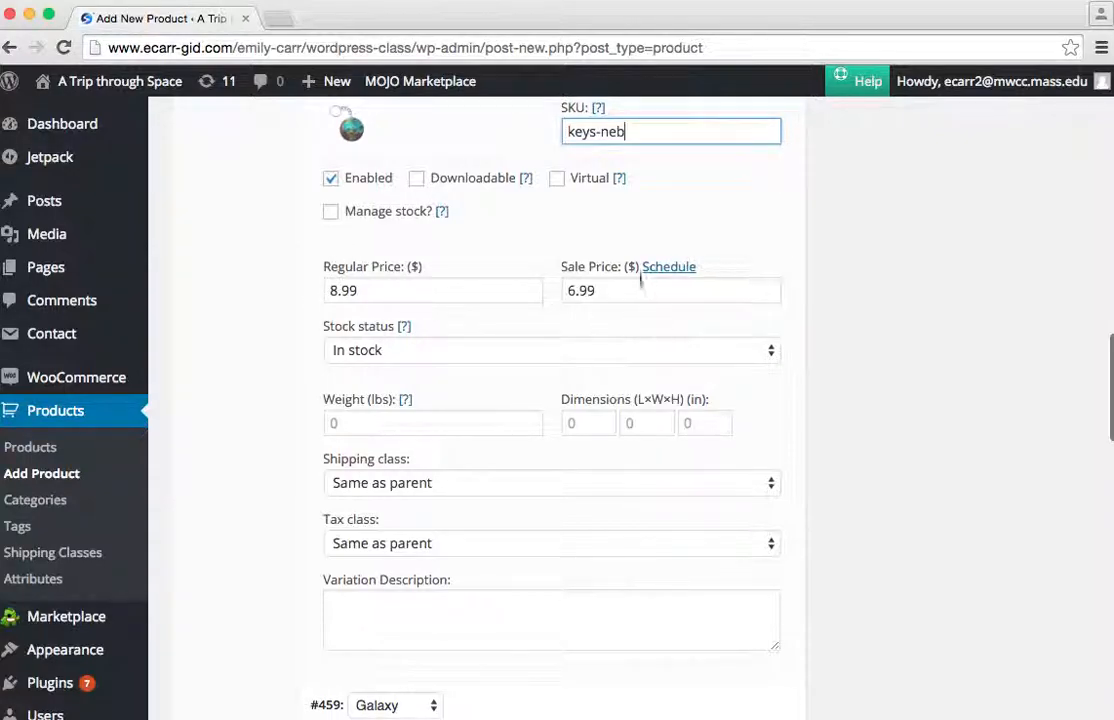
scroll(622, 305, up, 7)
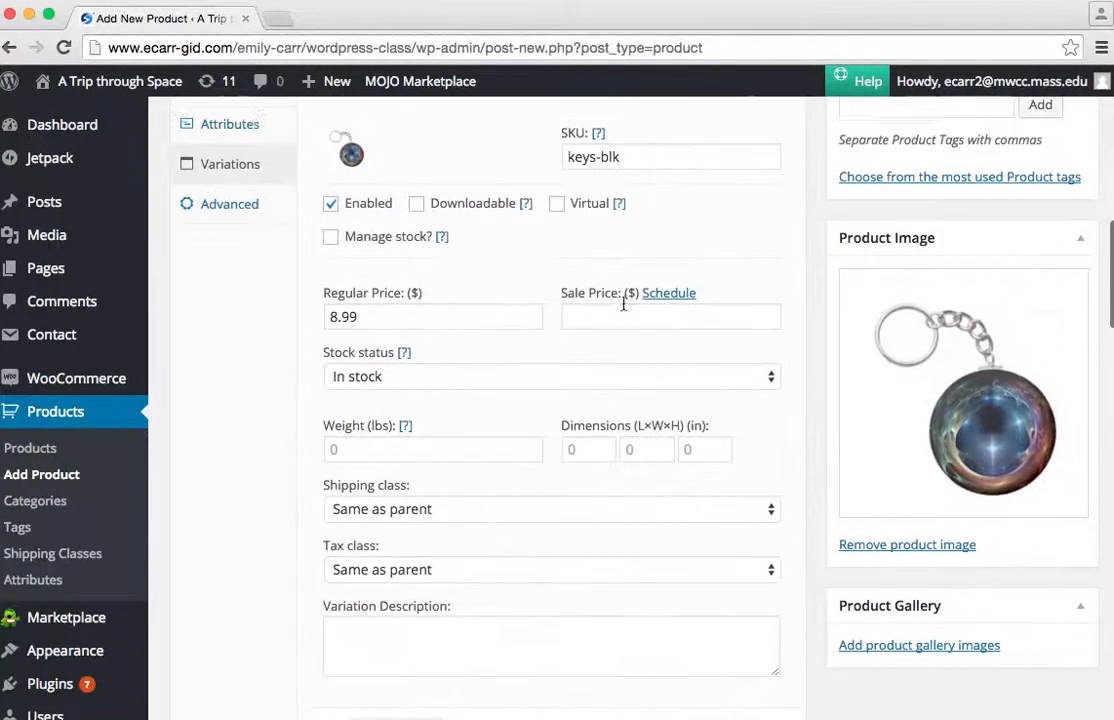
scroll(713, 372, up, 3)
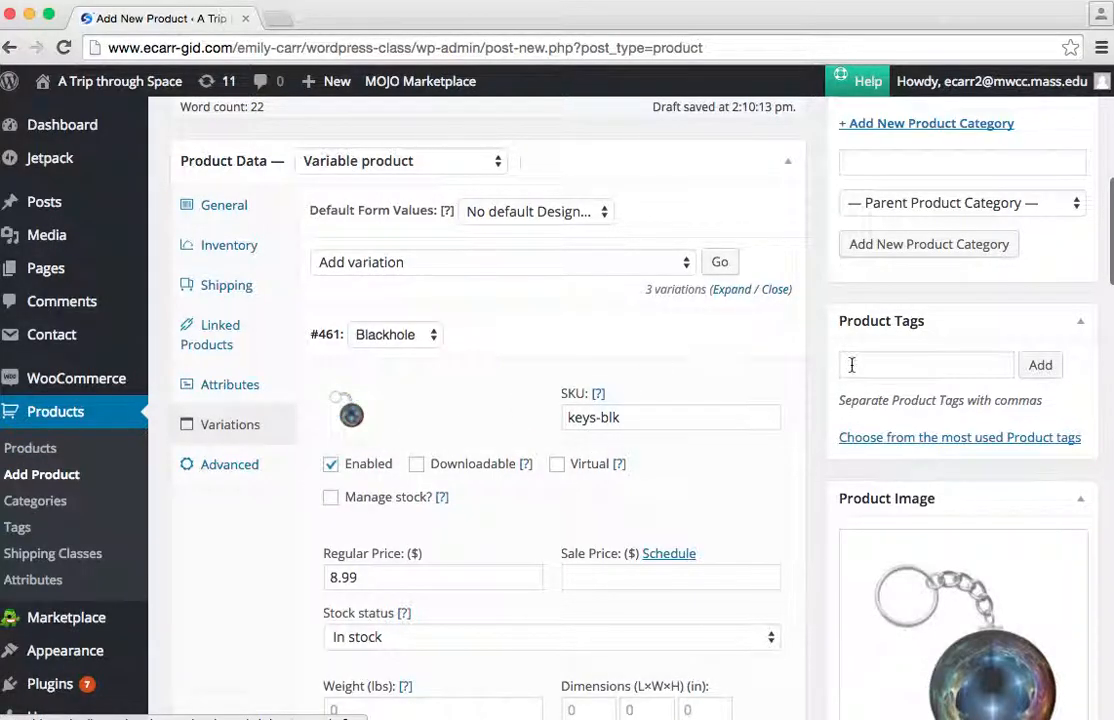
scroll(977, 372, up, 7)
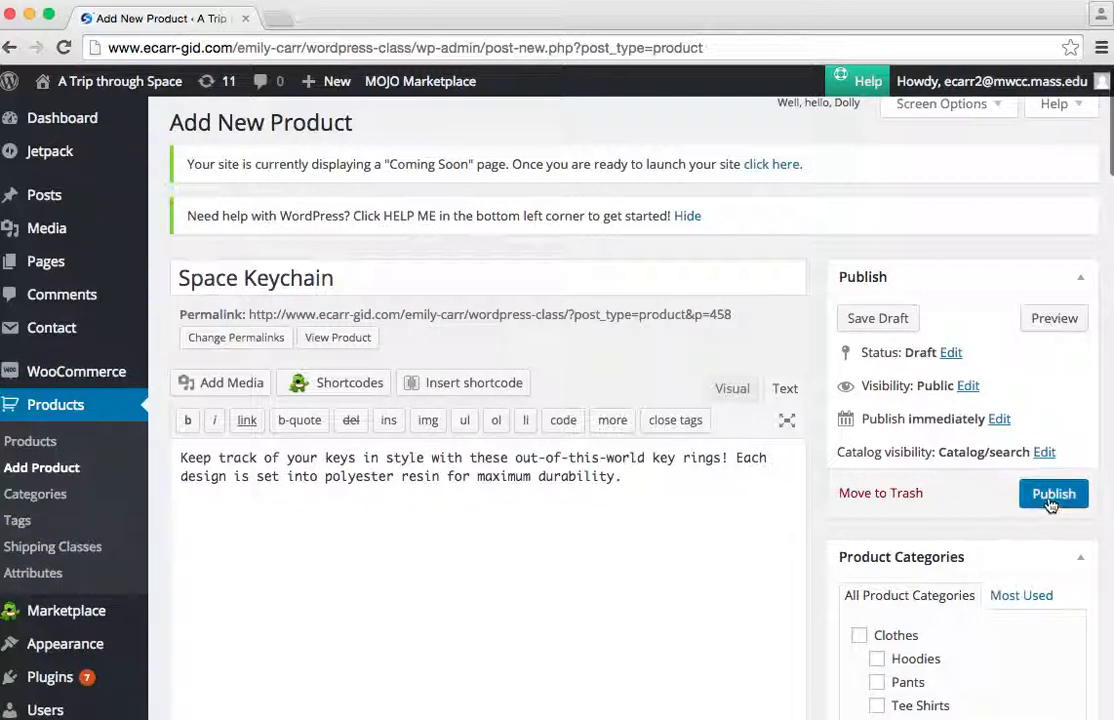
click(1050, 505)
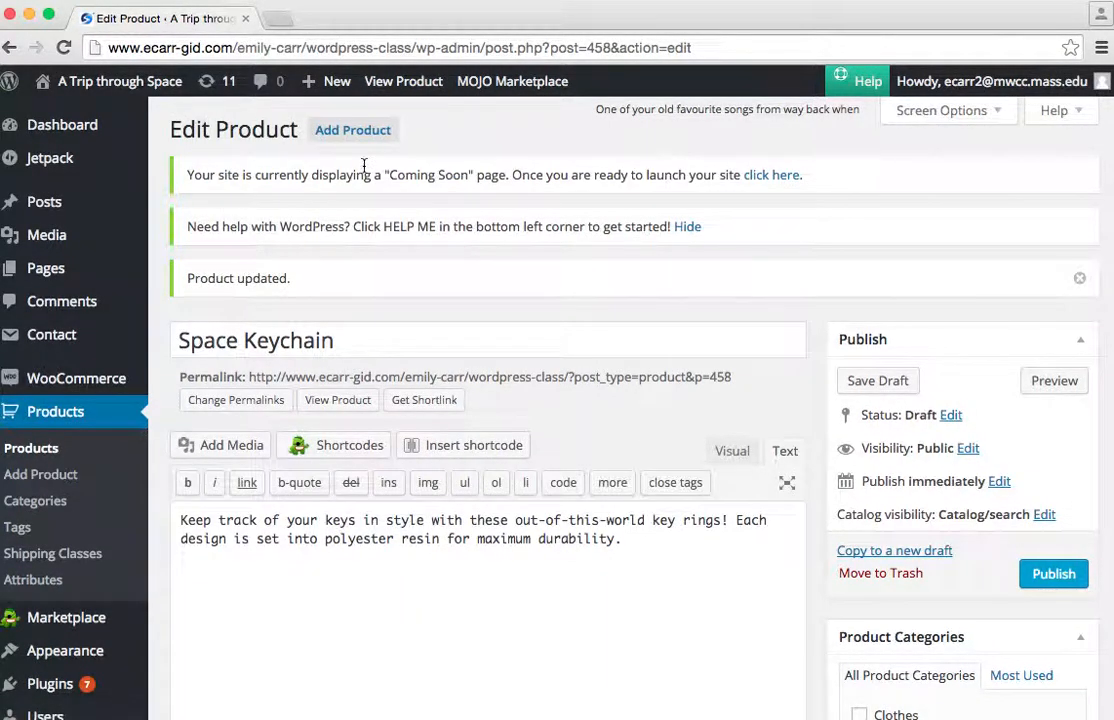
View the Space Keychain's page in the store and preview its Galaxy design.
click(403, 81)
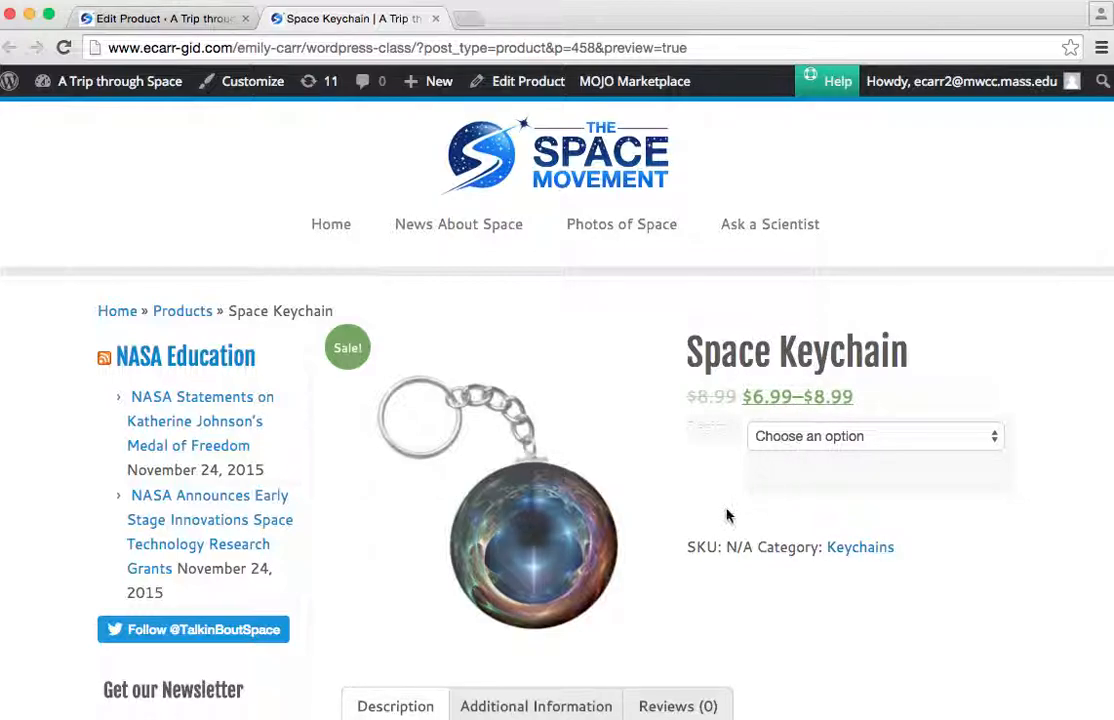
scroll(666, 521, down, 5)
scroll(666, 521, up, 5)
click(848, 440)
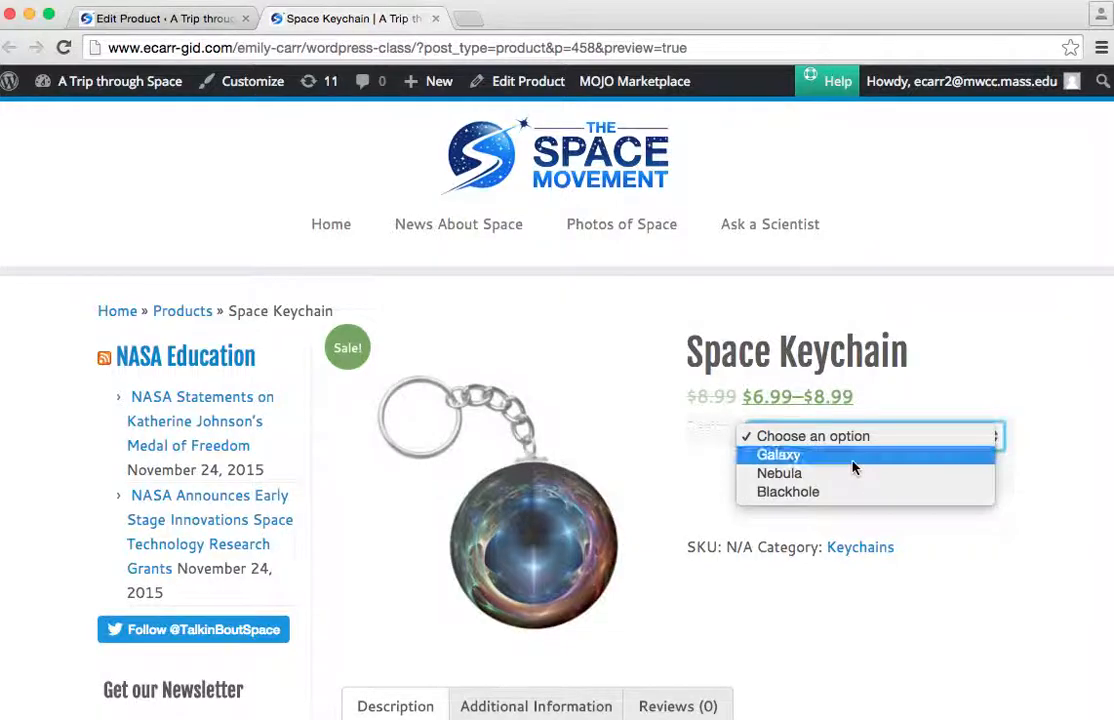
click(852, 460)
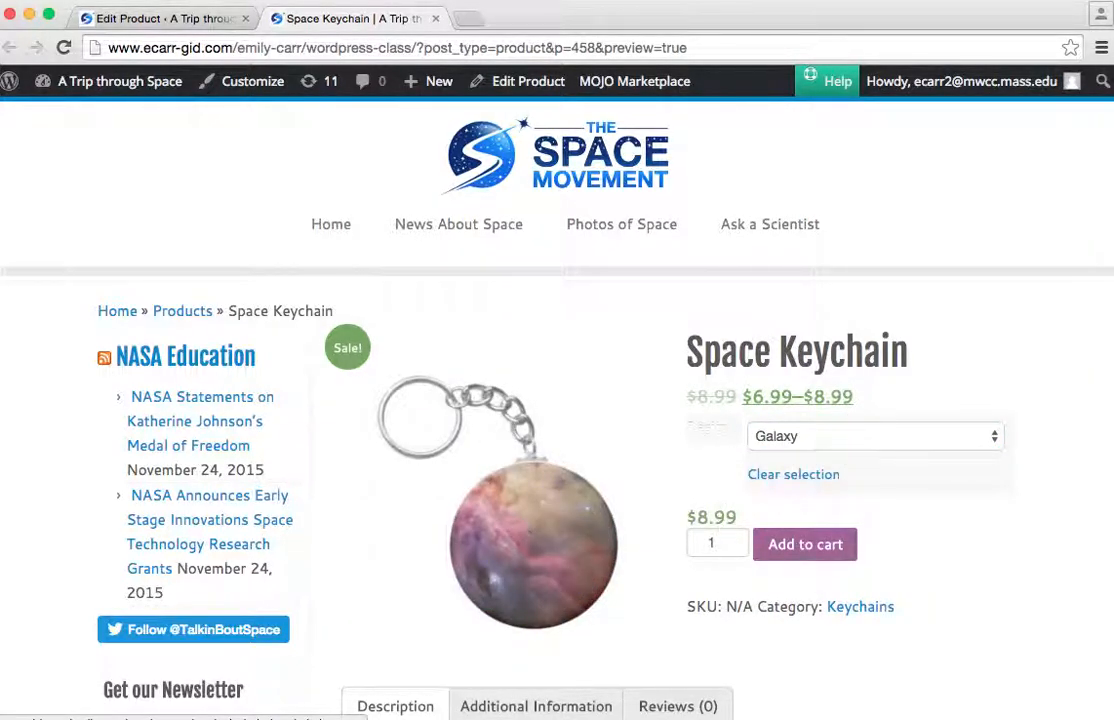
Compare image and price of the Nebula, Galaxy and Blackhole designs, and examine the rest of the product page.
click(813, 437)
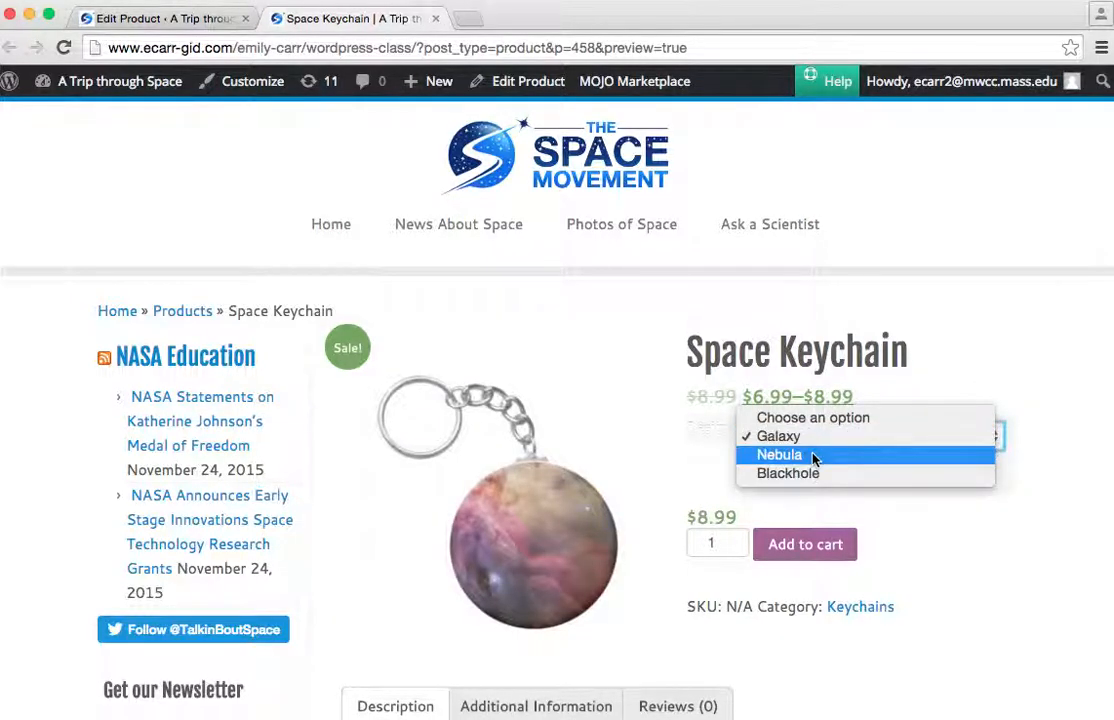
click(815, 457)
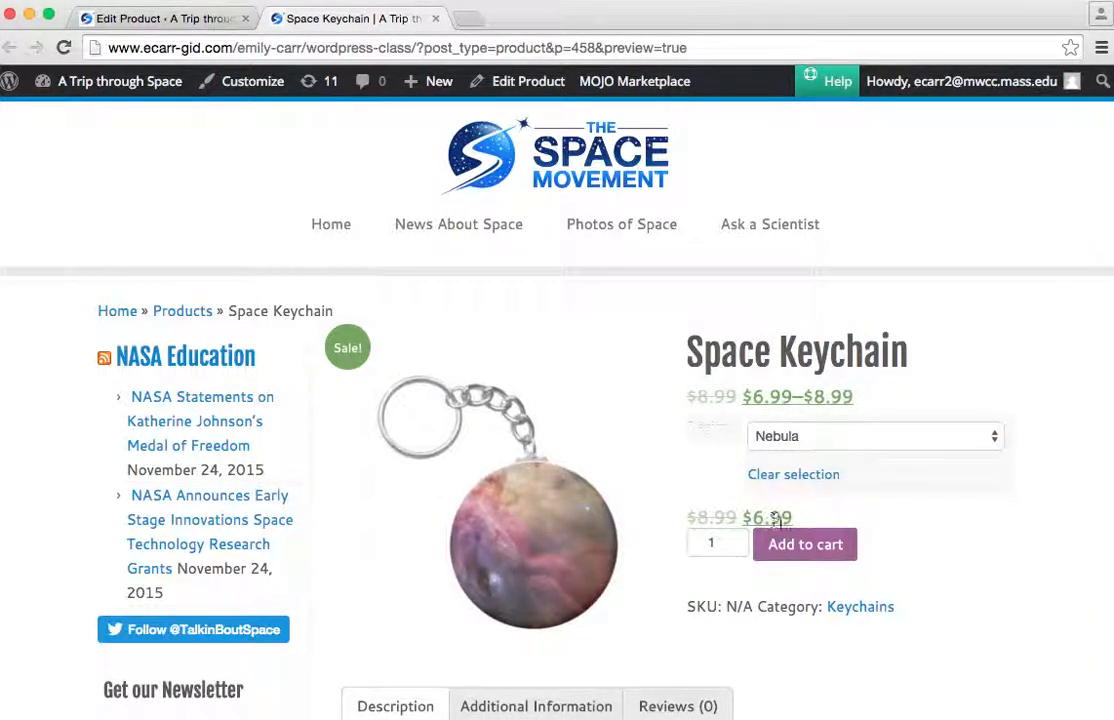
click(808, 440)
click(798, 418)
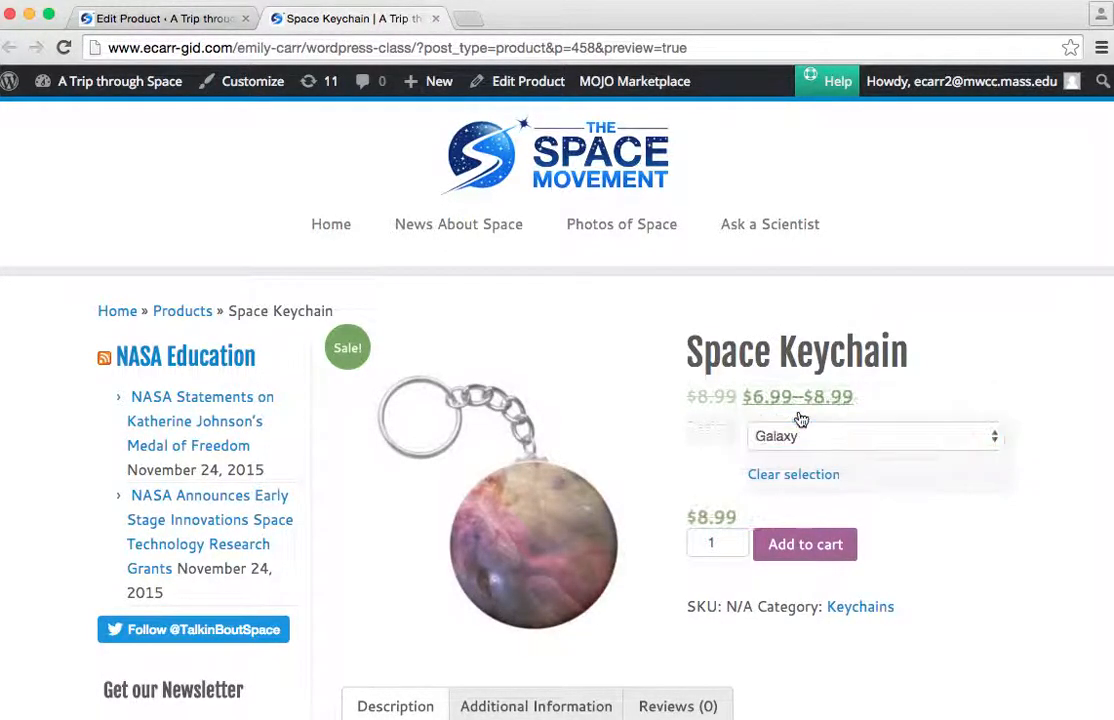
click(805, 440)
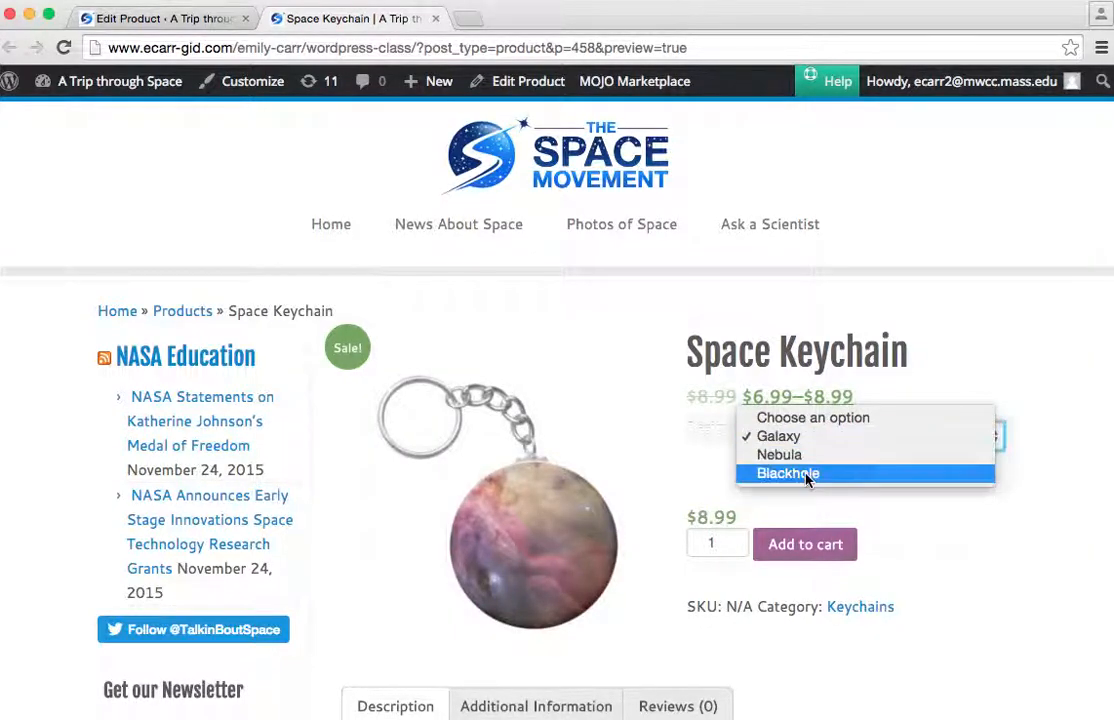
click(808, 473)
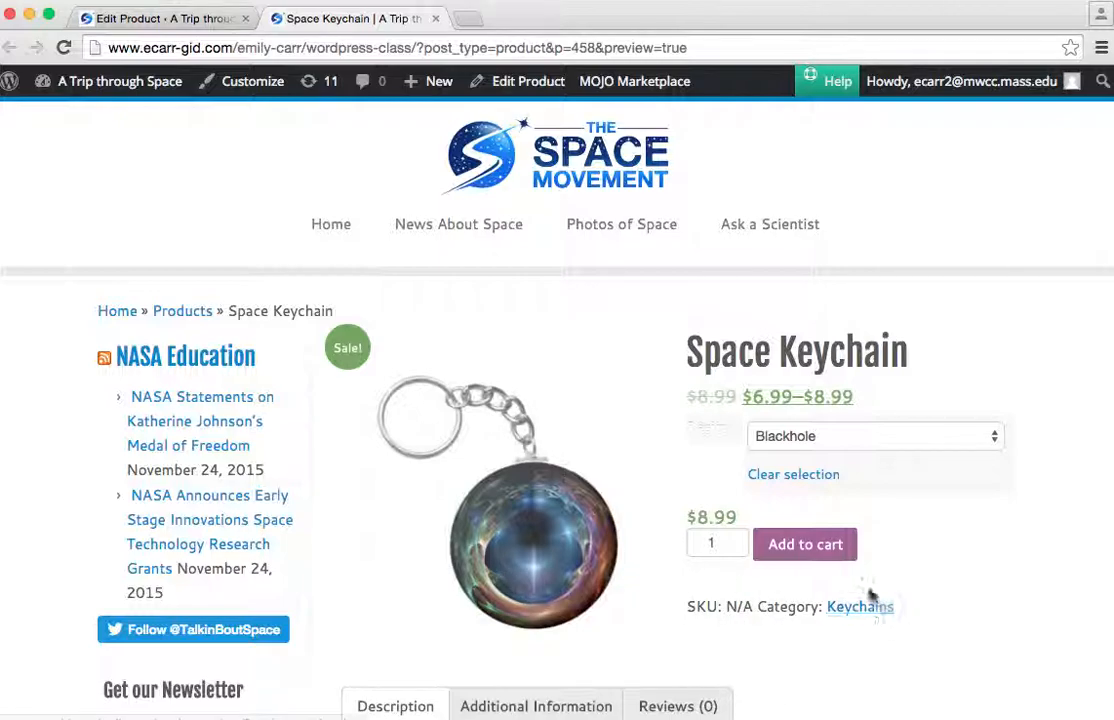
scroll(941, 633, down, 1)
scroll(941, 633, down, 10)
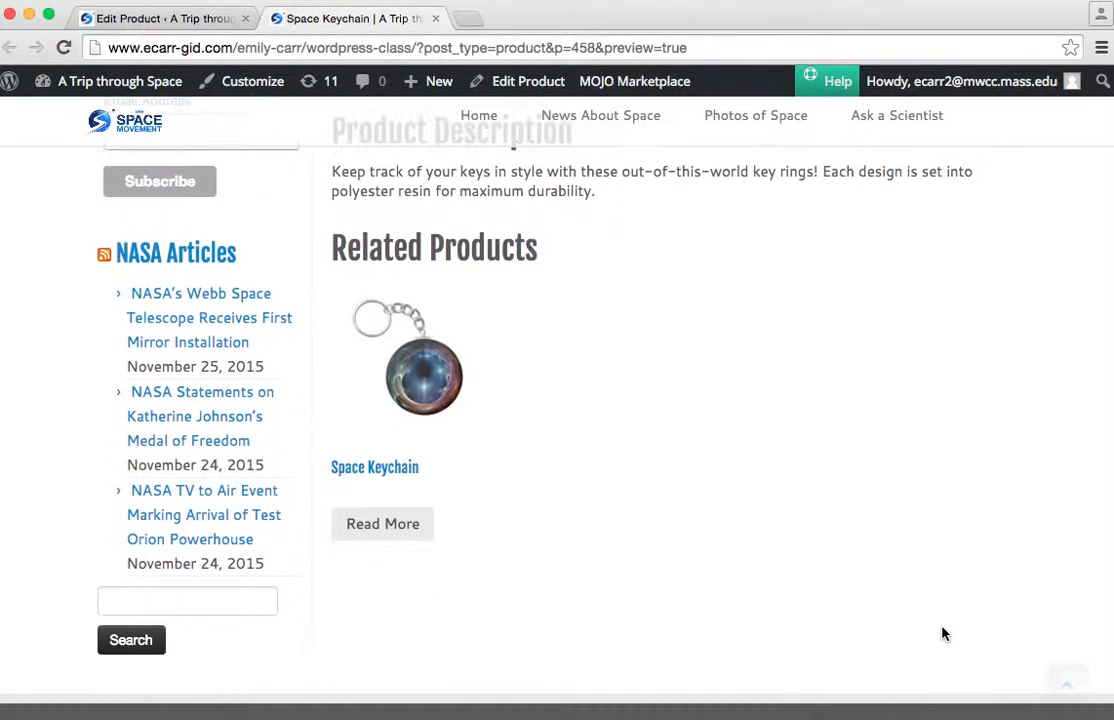
scroll(941, 633, up, 10)
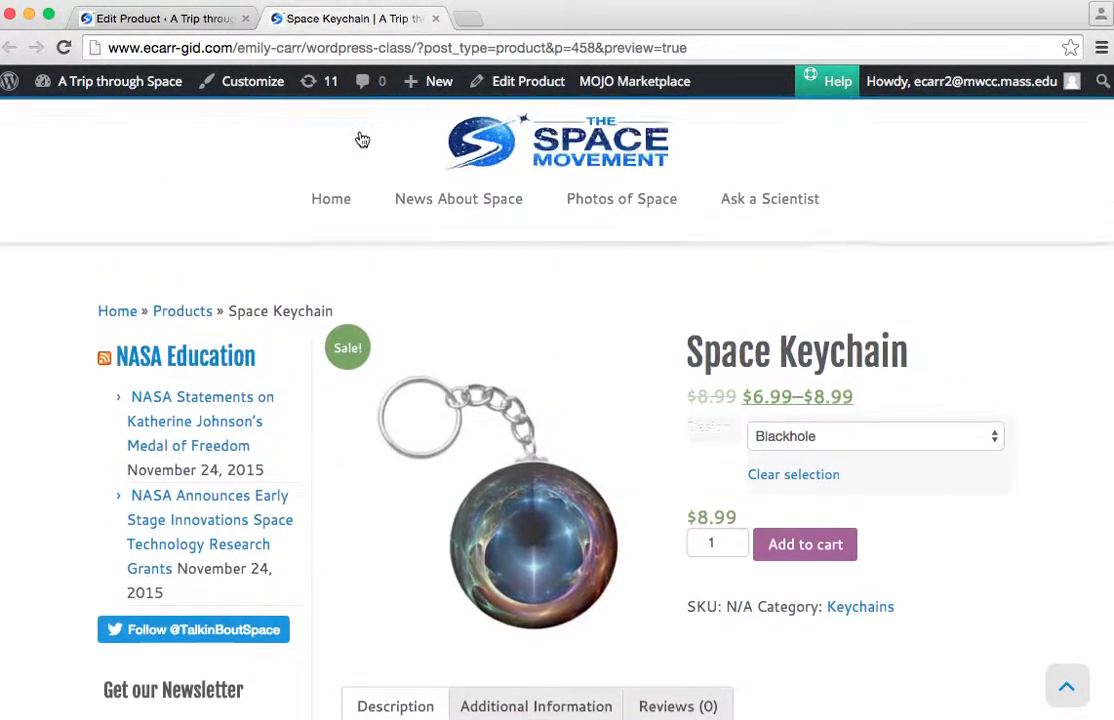
Return to editing the Space Keychain and set the parent product's SKU to keys.
click(537, 83)
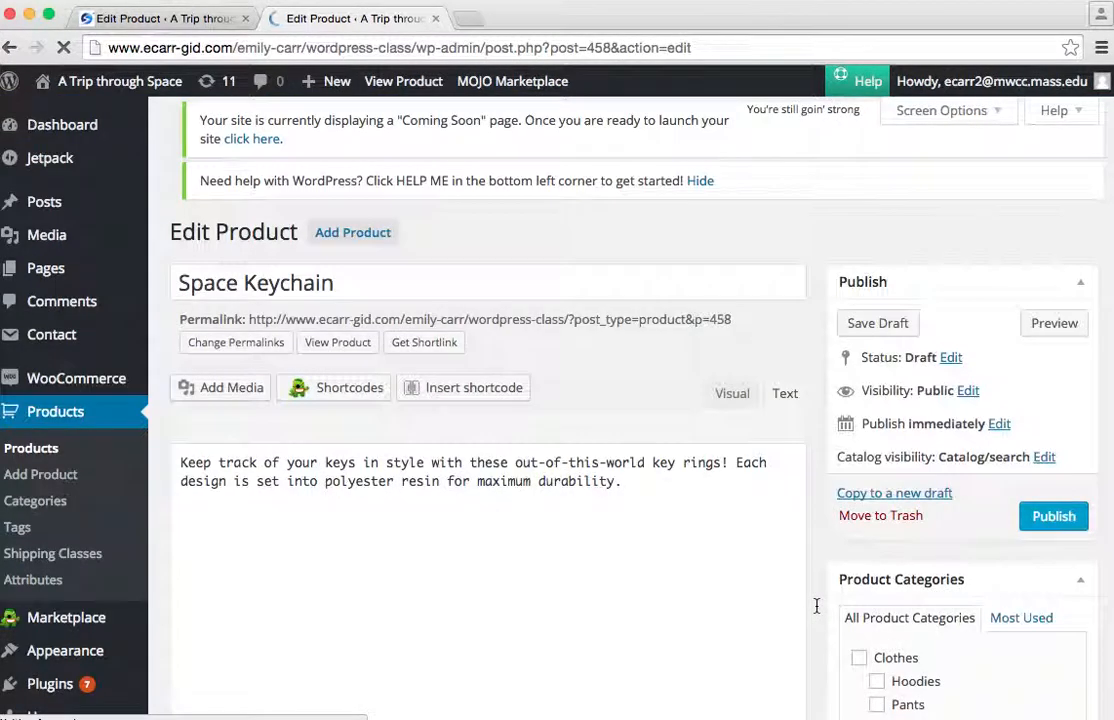
scroll(584, 527, down, 7)
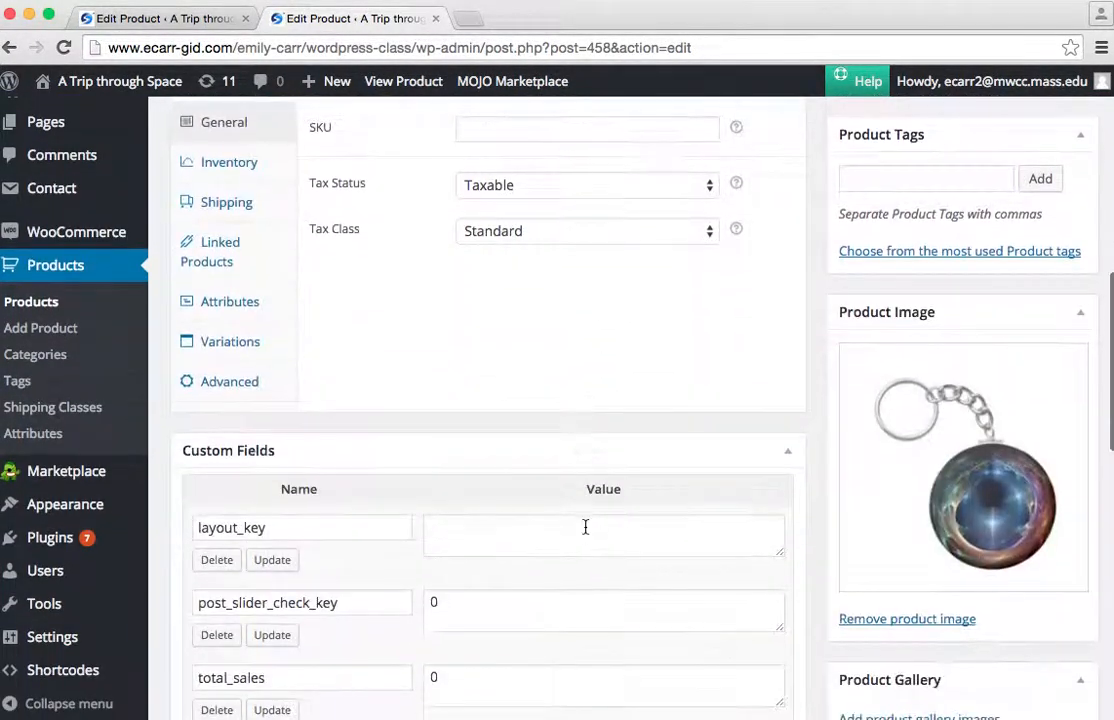
scroll(584, 527, up, 3)
click(471, 367)
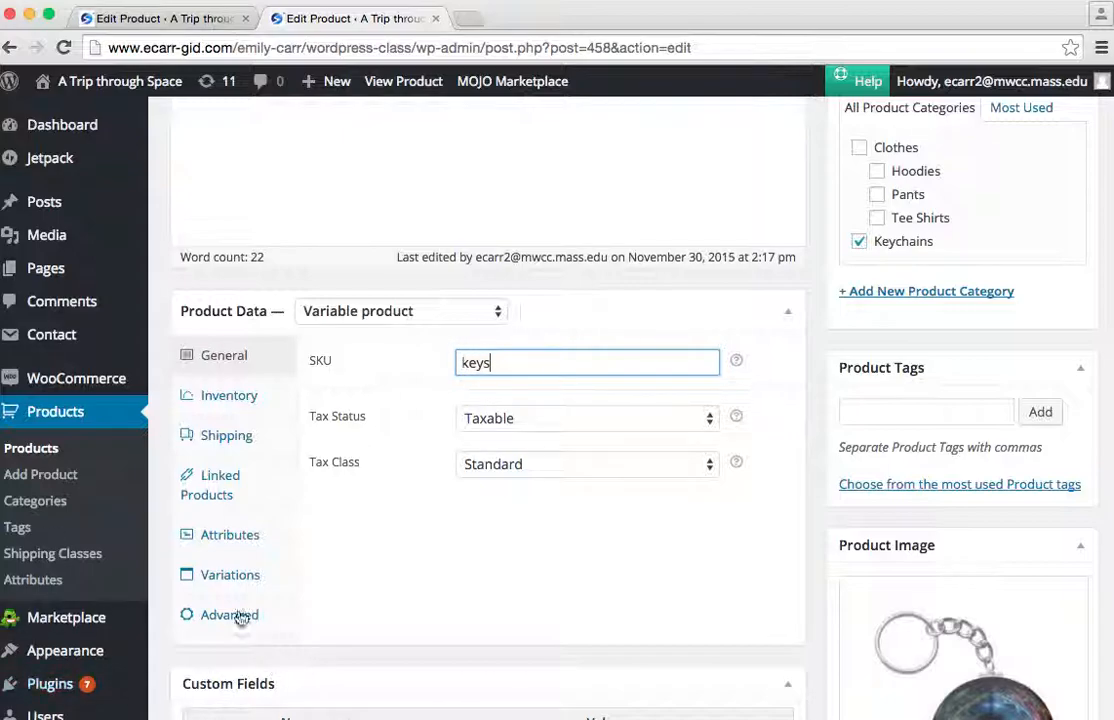
Reassign galaxy-keychain.jpg from the media library as the Nebula variation's image and save the product.
click(236, 578)
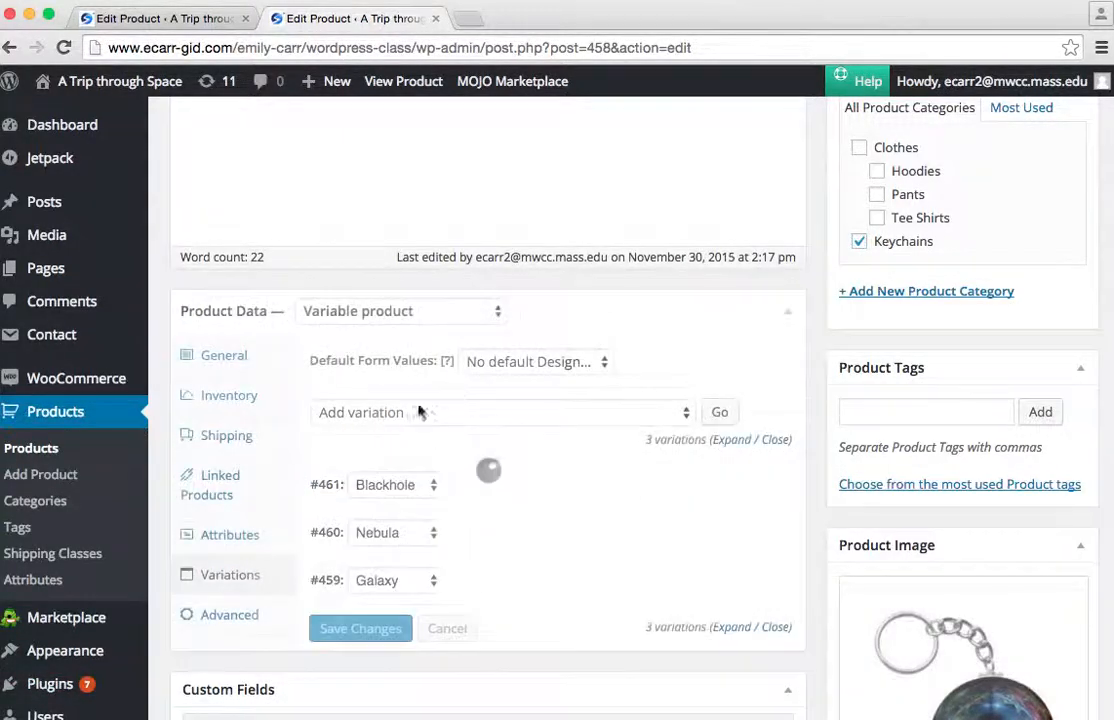
click(433, 531)
click(431, 538)
click(731, 536)
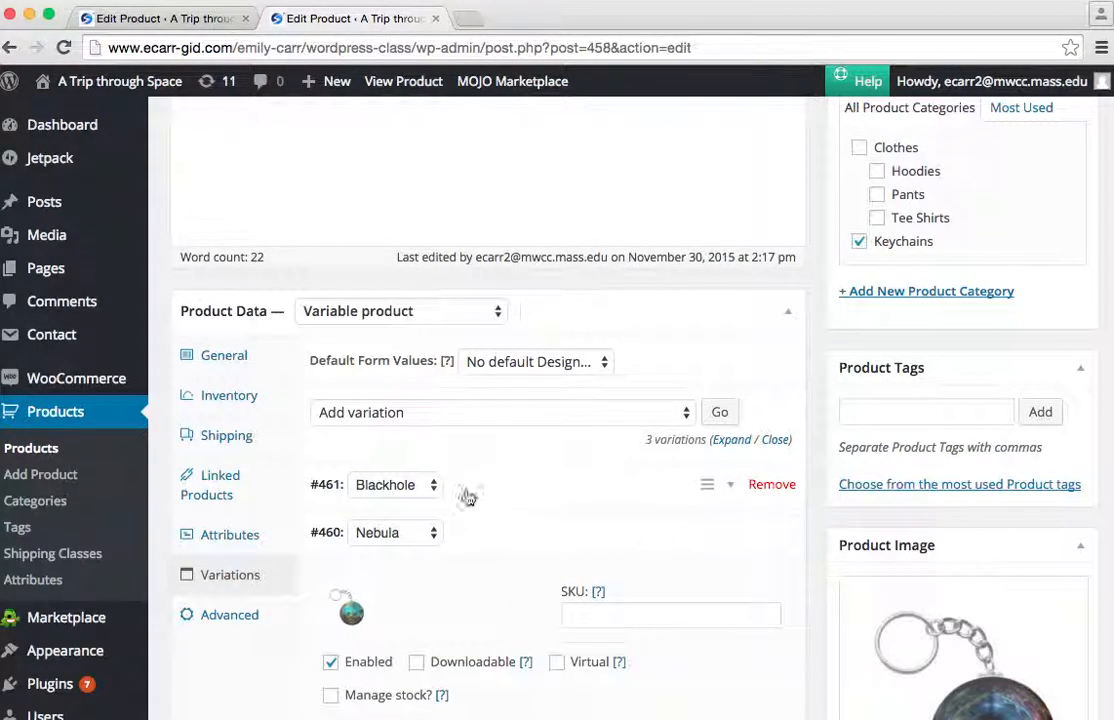
scroll(546, 612, down, 3)
scroll(546, 612, down, 3)
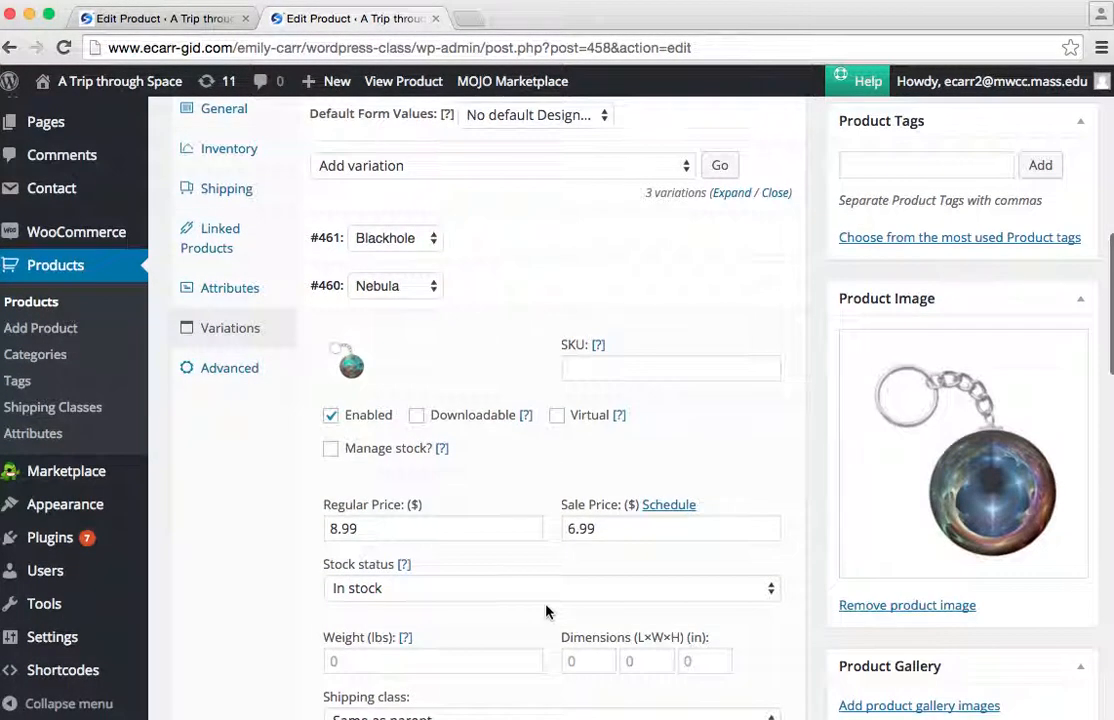
click(354, 374)
click(352, 371)
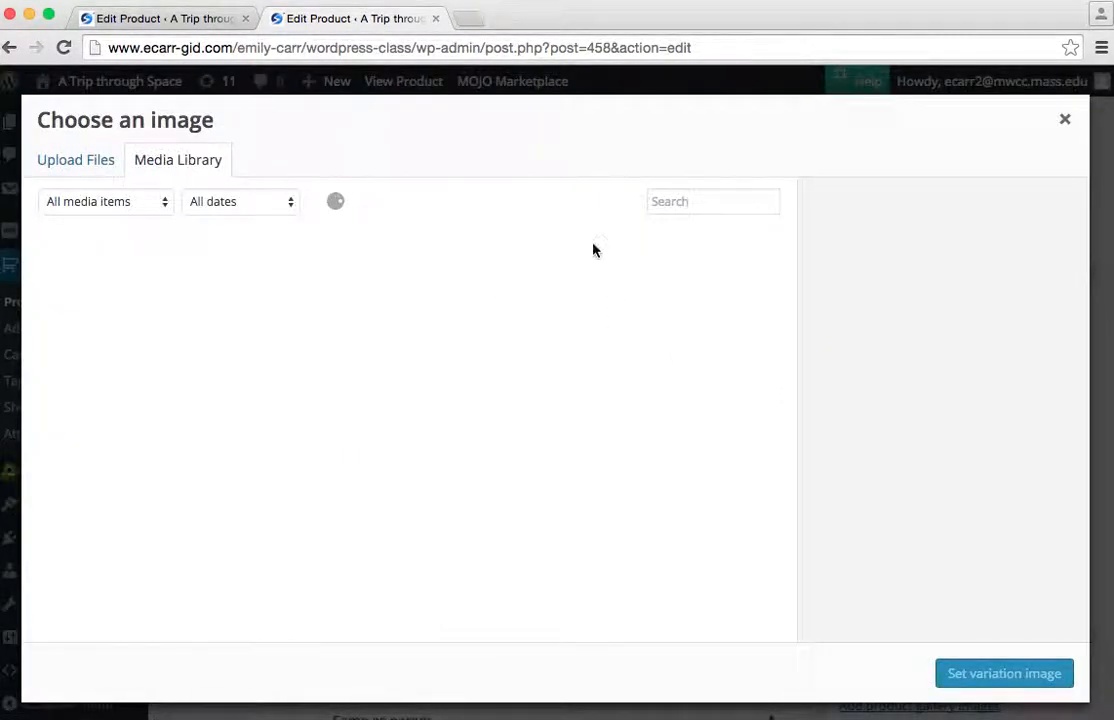
click(700, 300)
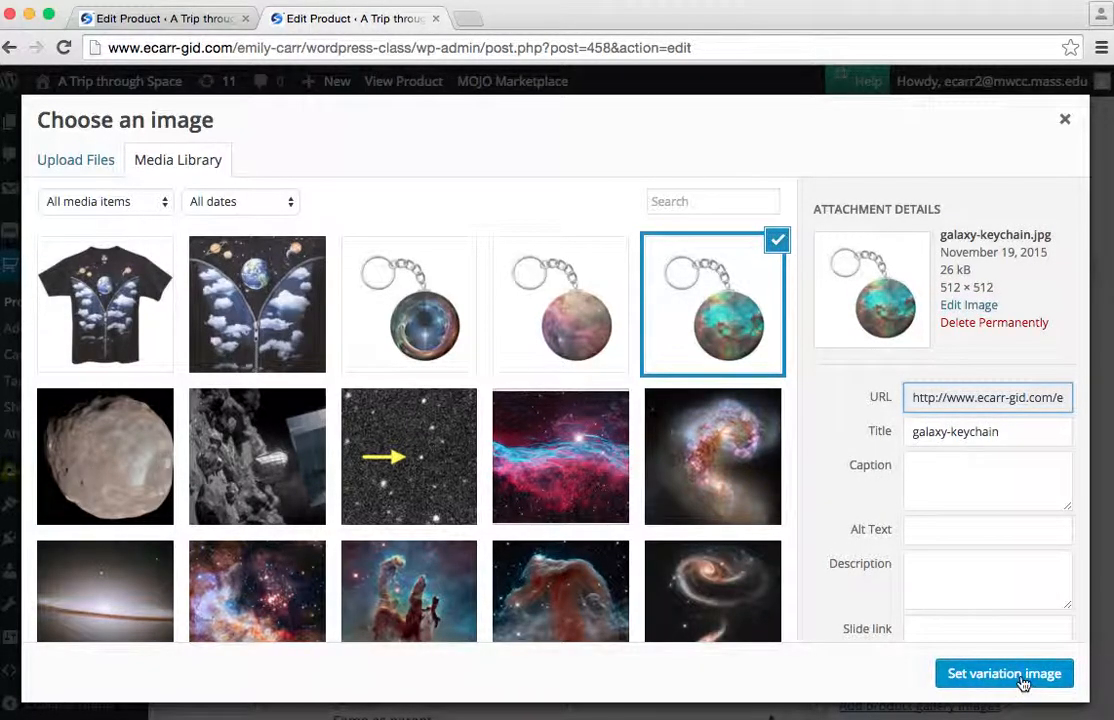
click(956, 678)
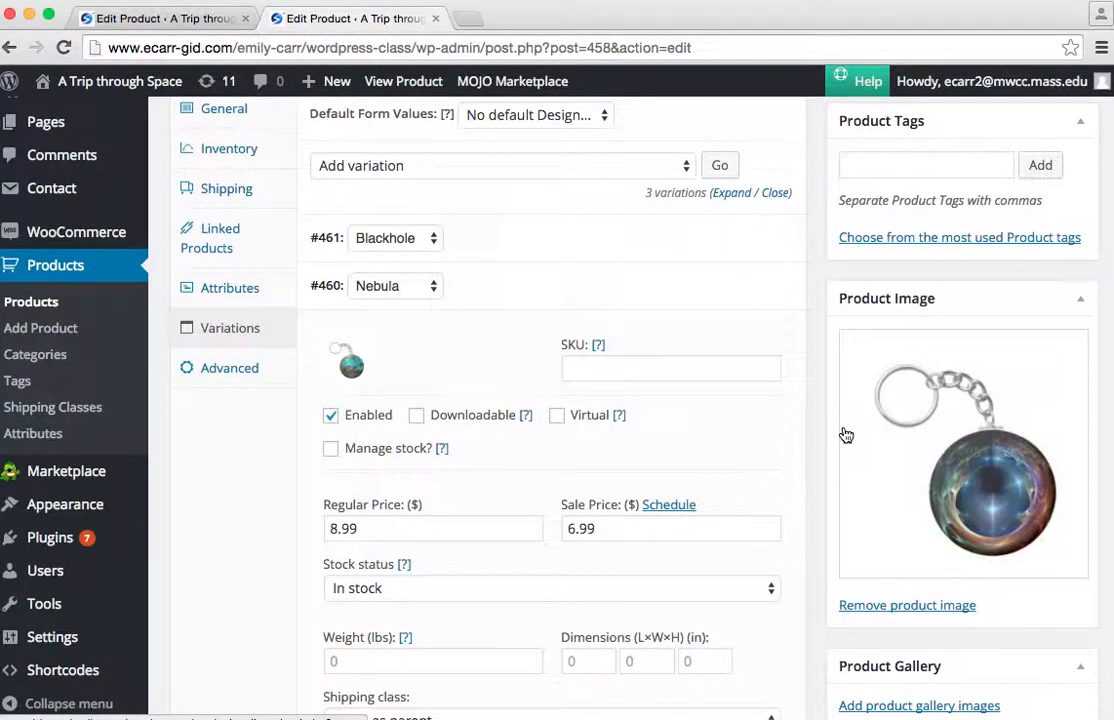
scroll(840, 435, up, 5)
scroll(843, 432, up, 5)
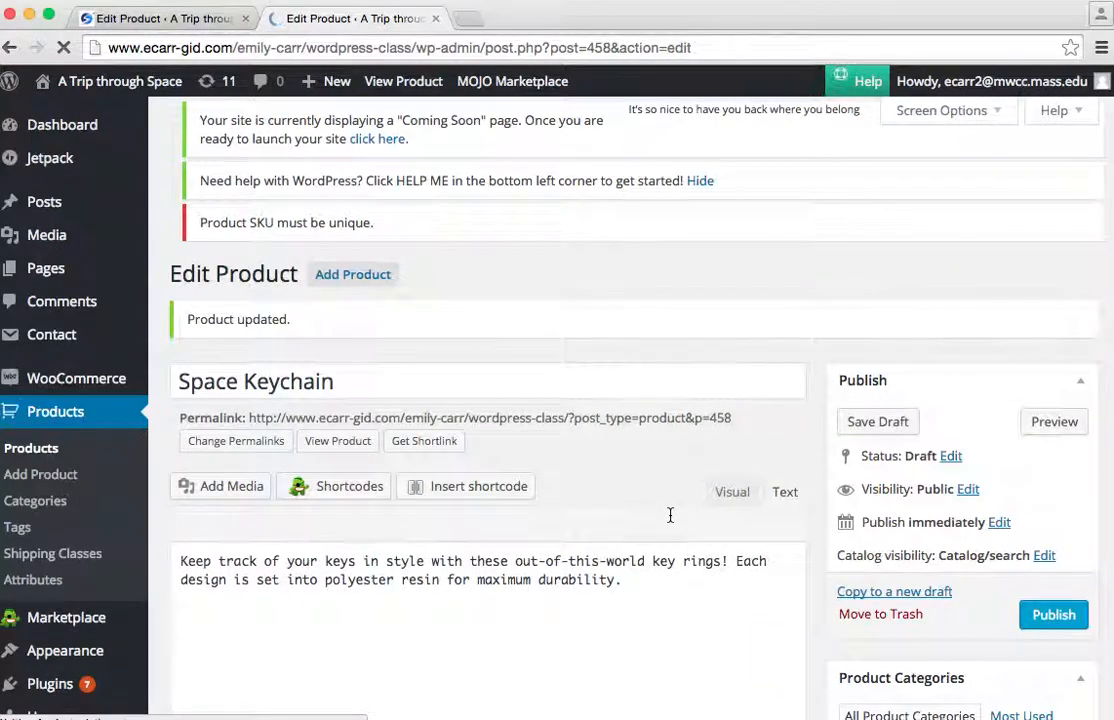
Open the Space Keychain's page in the store and preview its Nebula, Galaxy and Blackhole designs one after another.
click(405, 82)
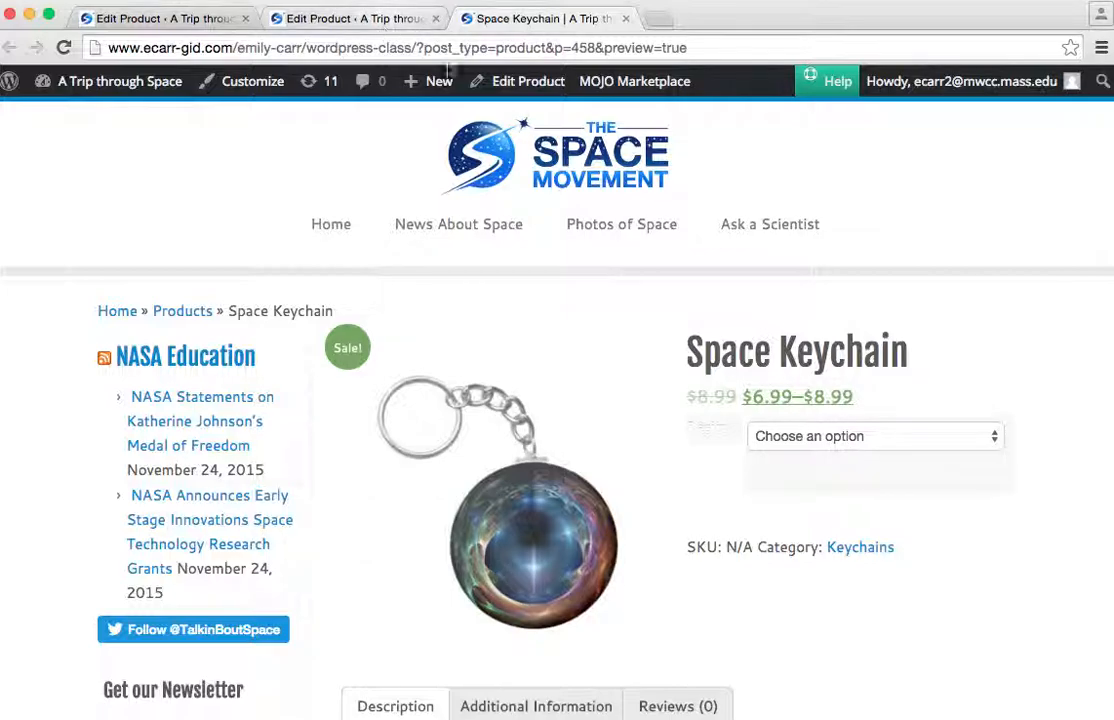
click(830, 437)
click(827, 472)
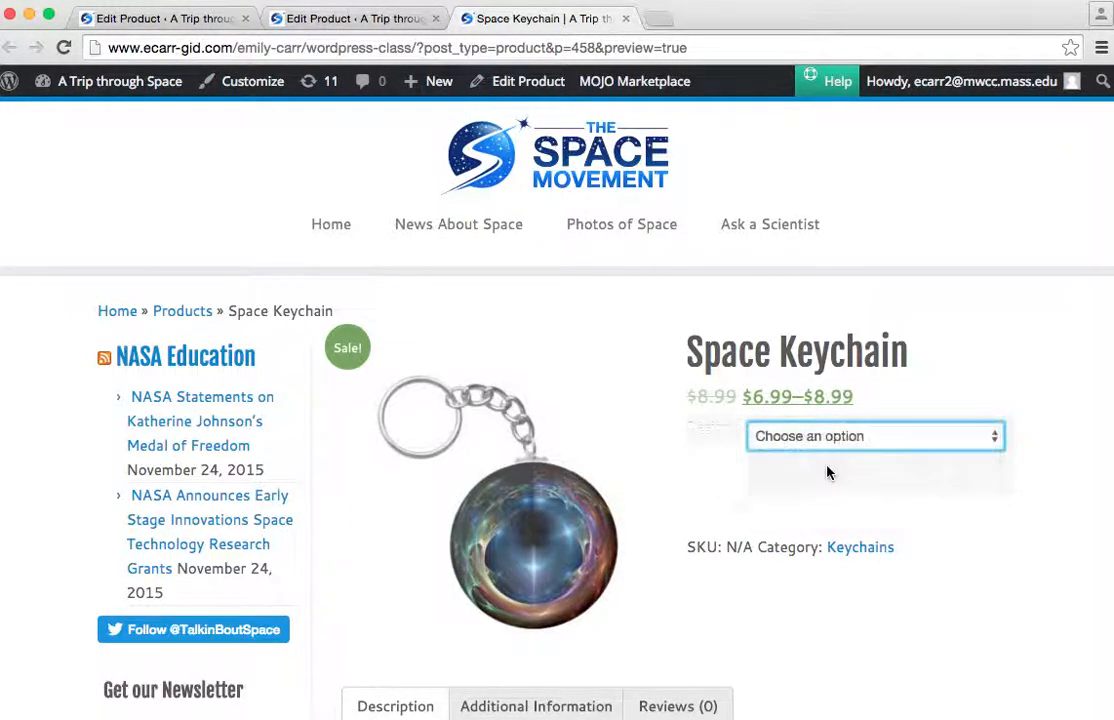
click(818, 443)
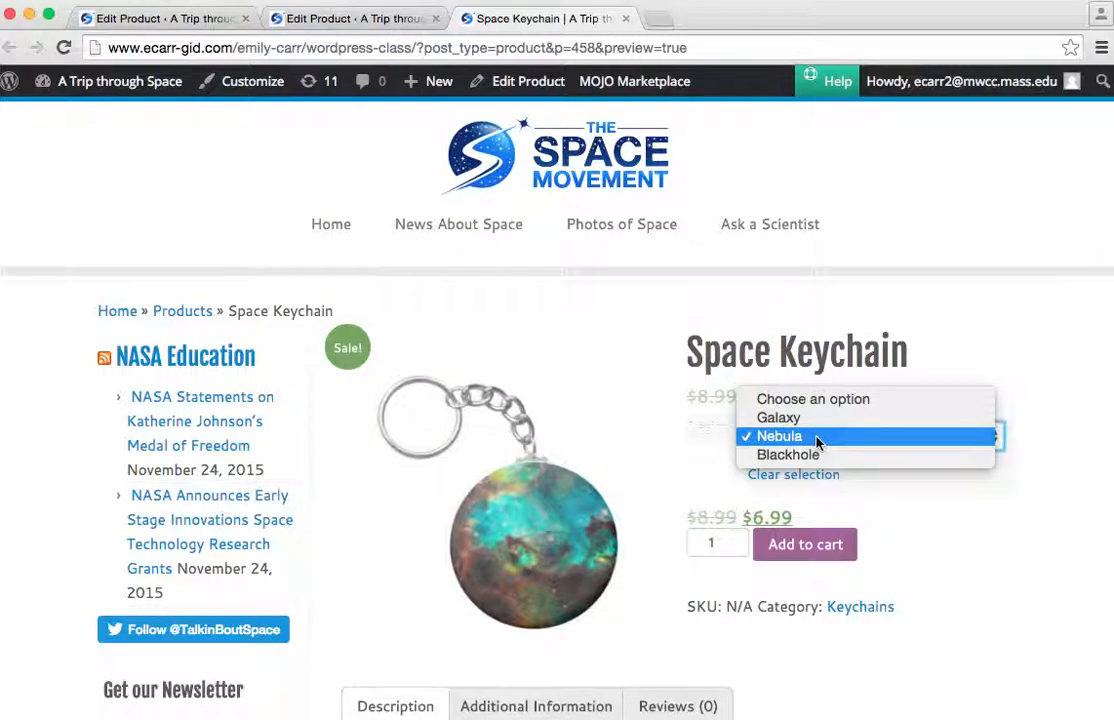
click(812, 420)
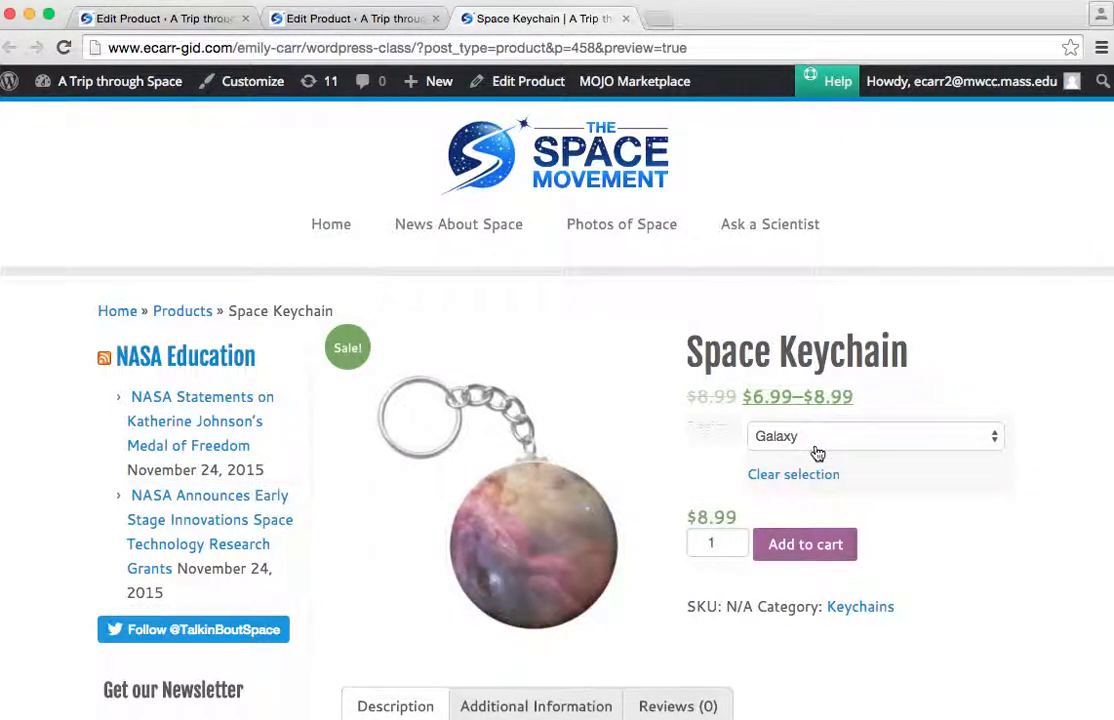
click(817, 440)
click(818, 472)
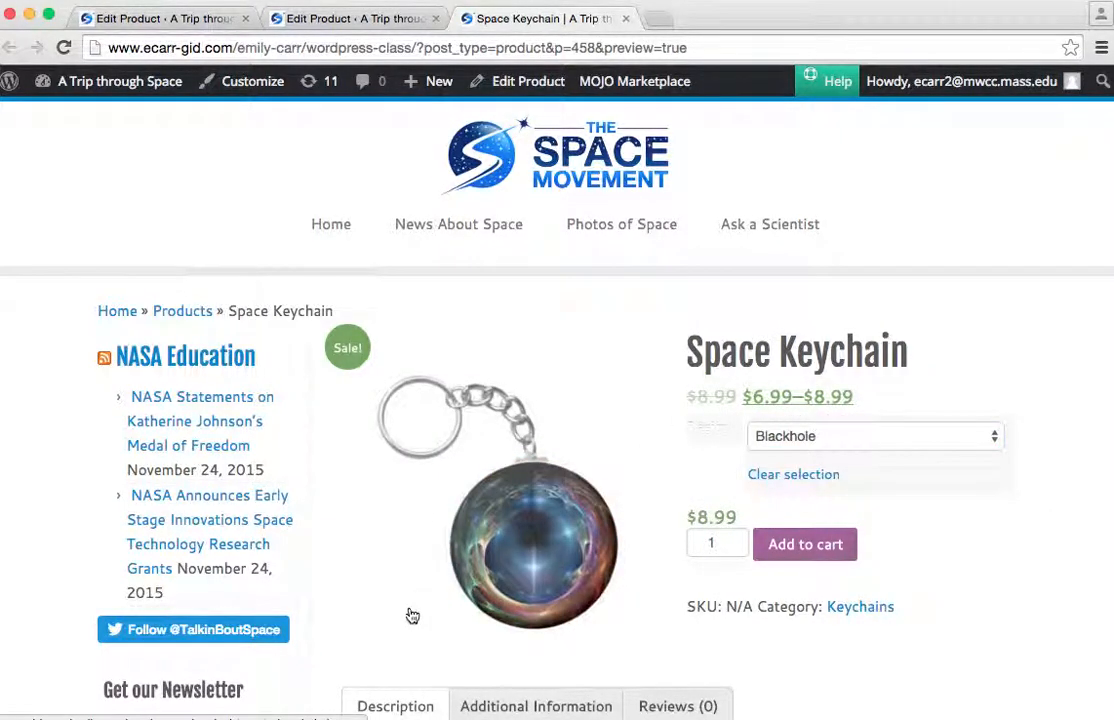
Add one Space Keychain in the Blackhole design to the cart and try to view the cart.
click(808, 548)
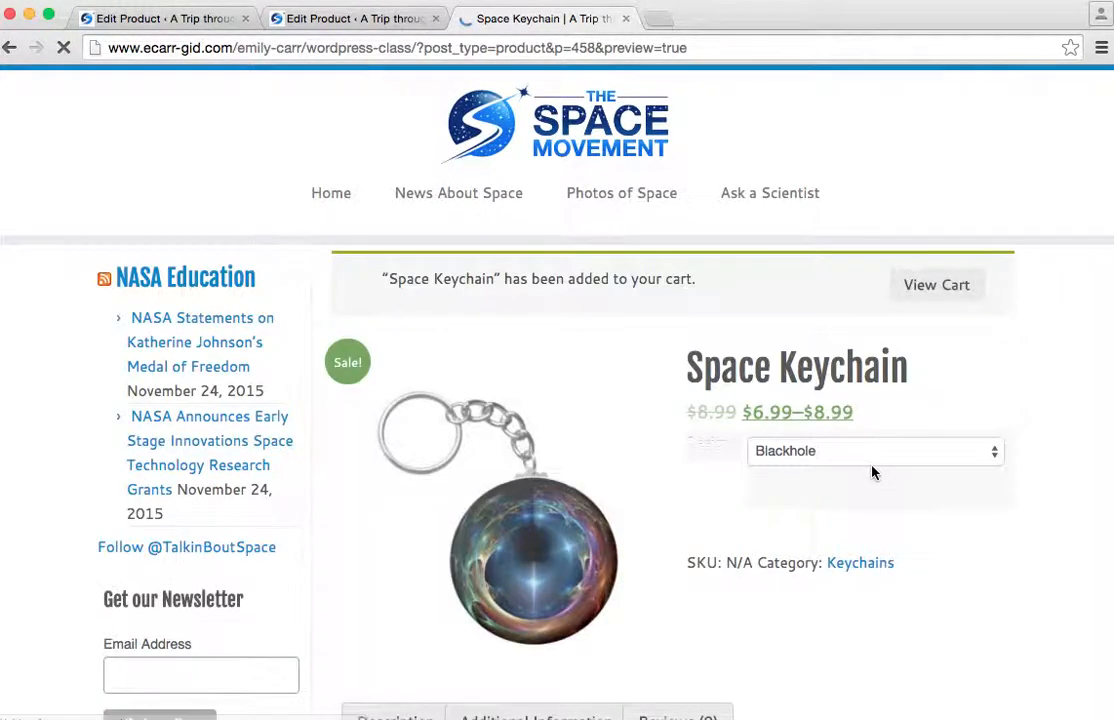
click(939, 366)
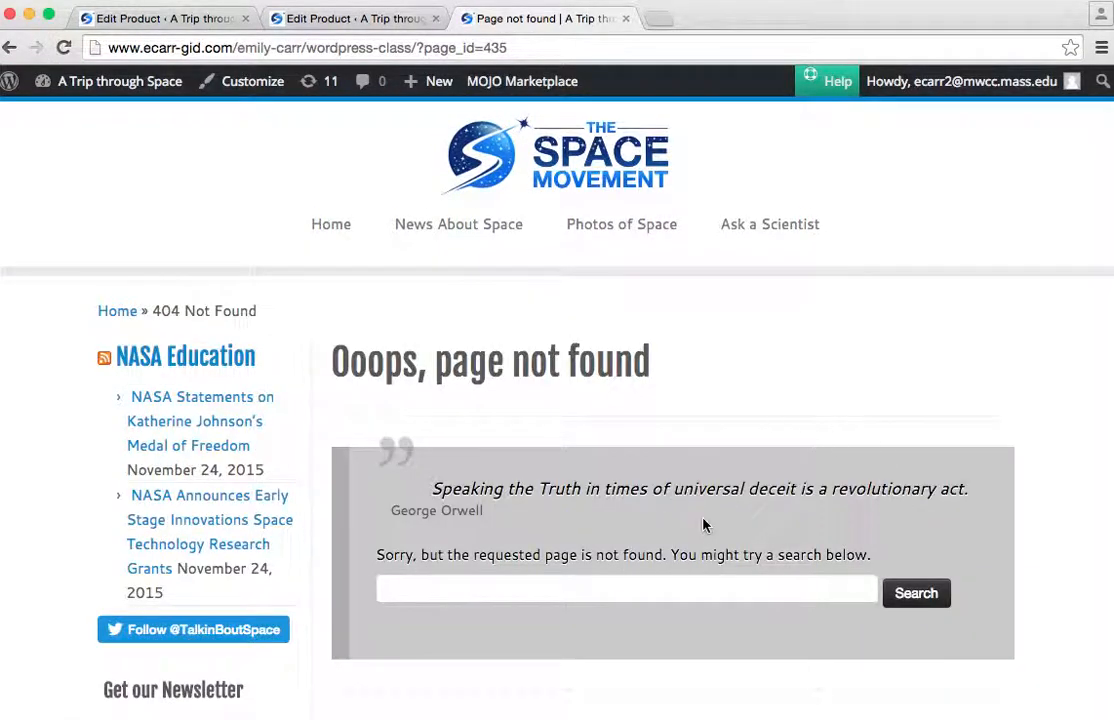
scroll(706, 528, down, 10)
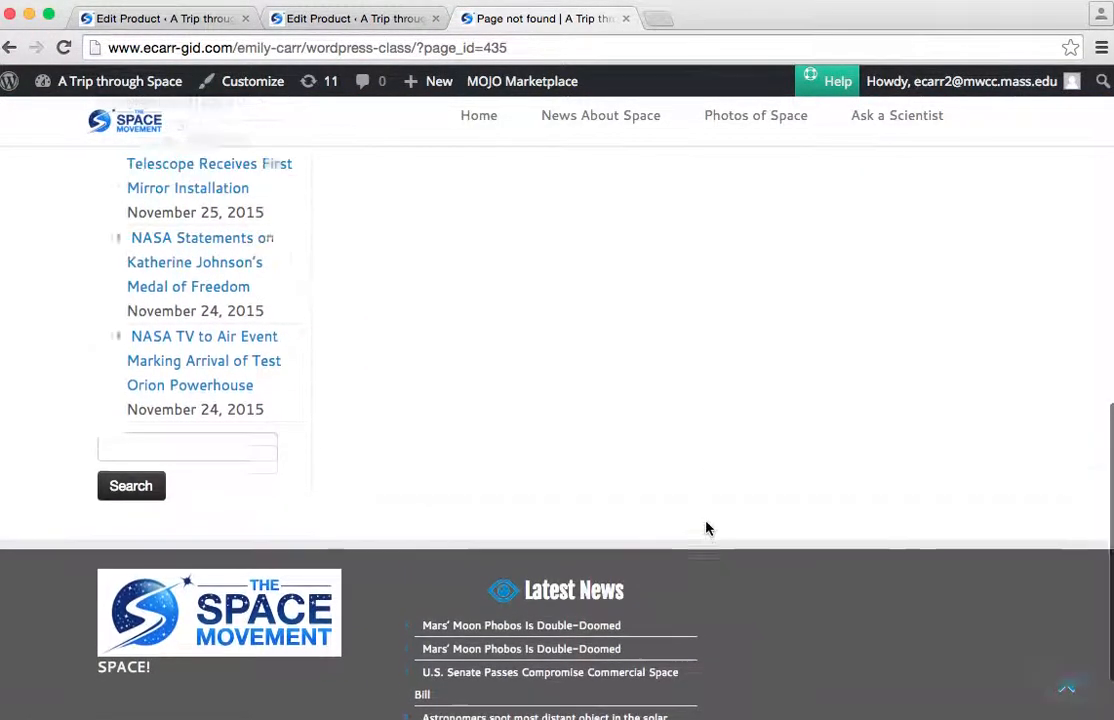
scroll(706, 528, up, 10)
Go back to the Space Keychain's product page and look over its image, price and description area.
click(10, 47)
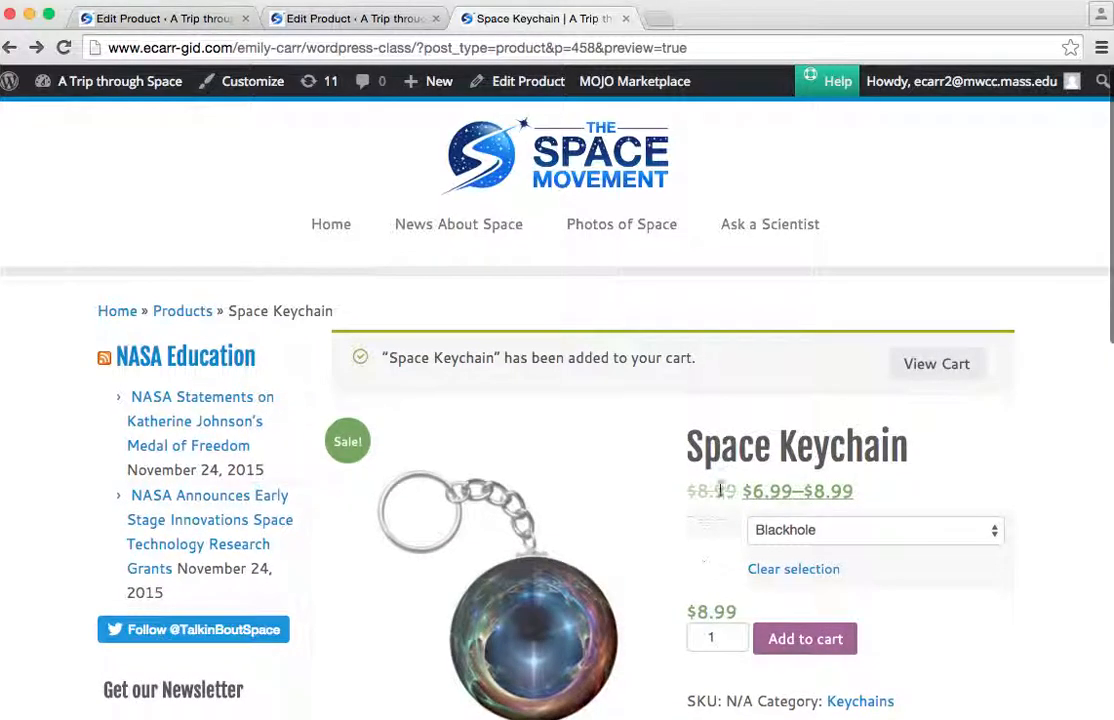
scroll(718, 569, down, 2)
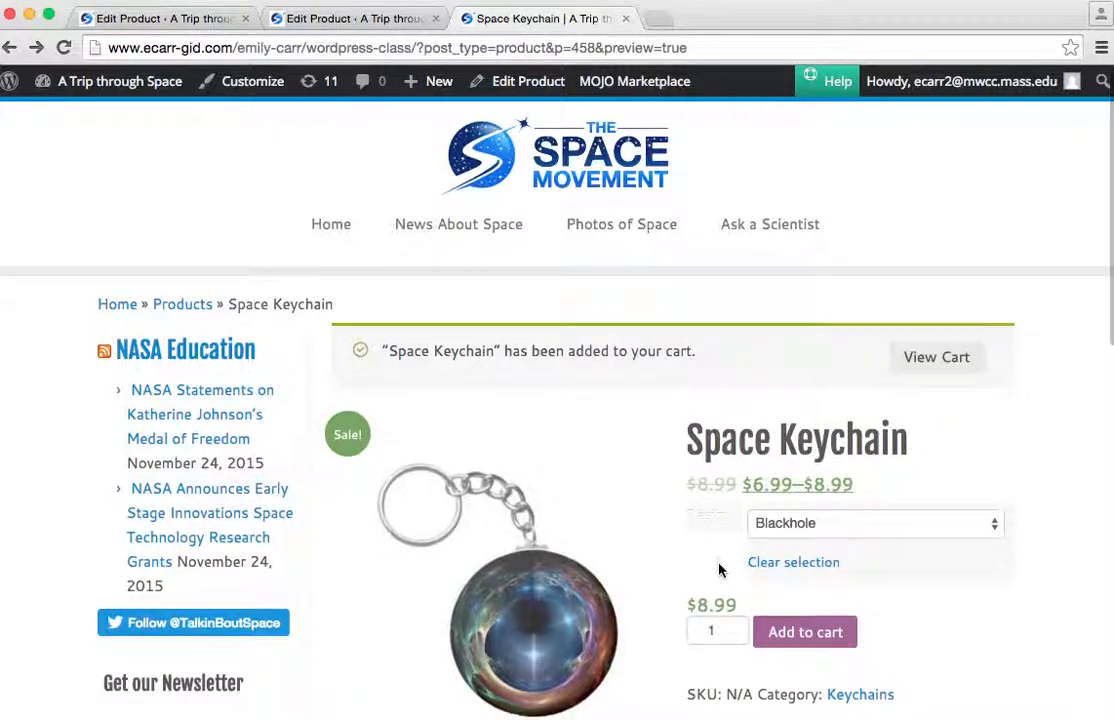
scroll(718, 569, down, 1)
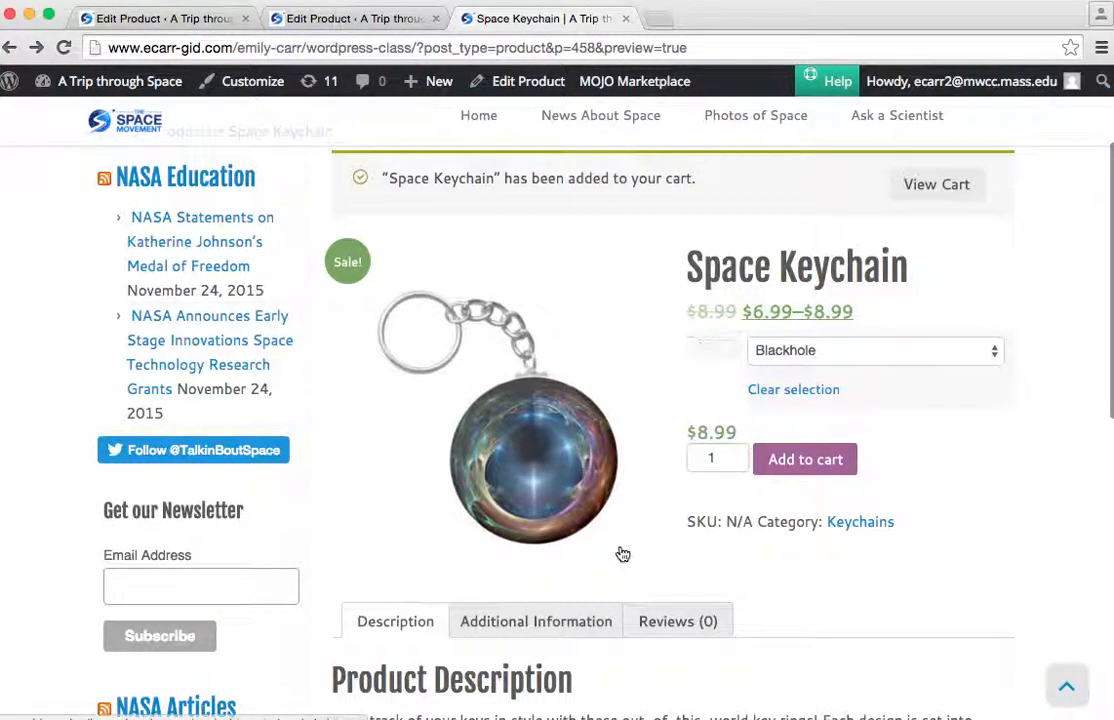
scroll(622, 555, up, 3)
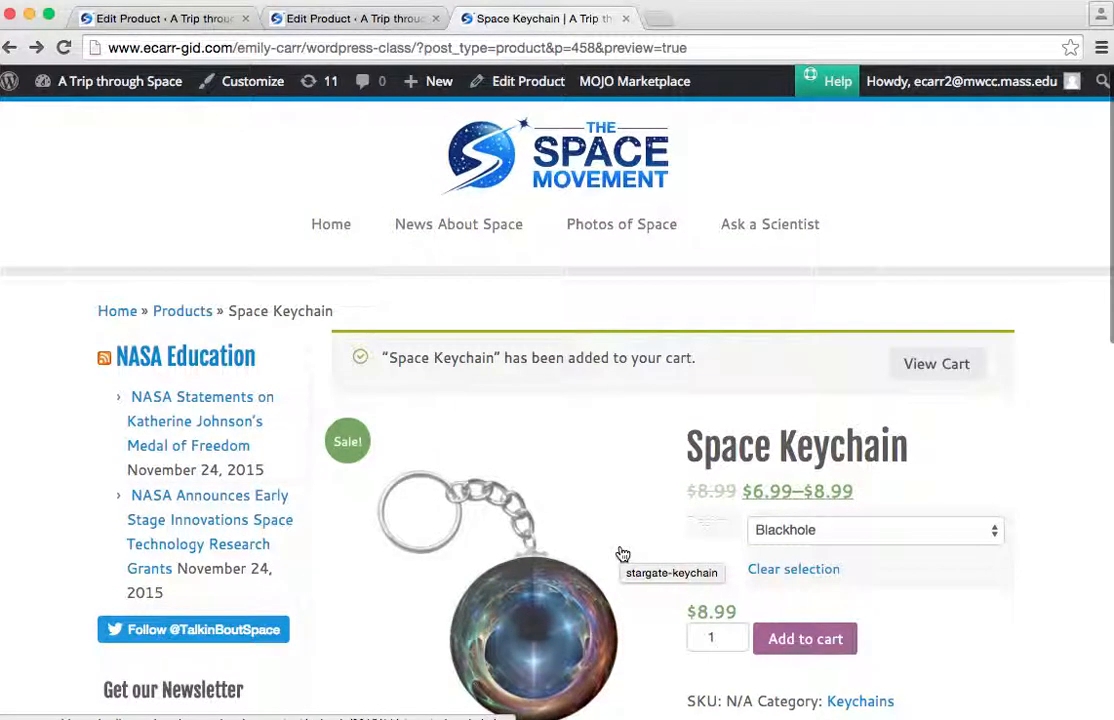